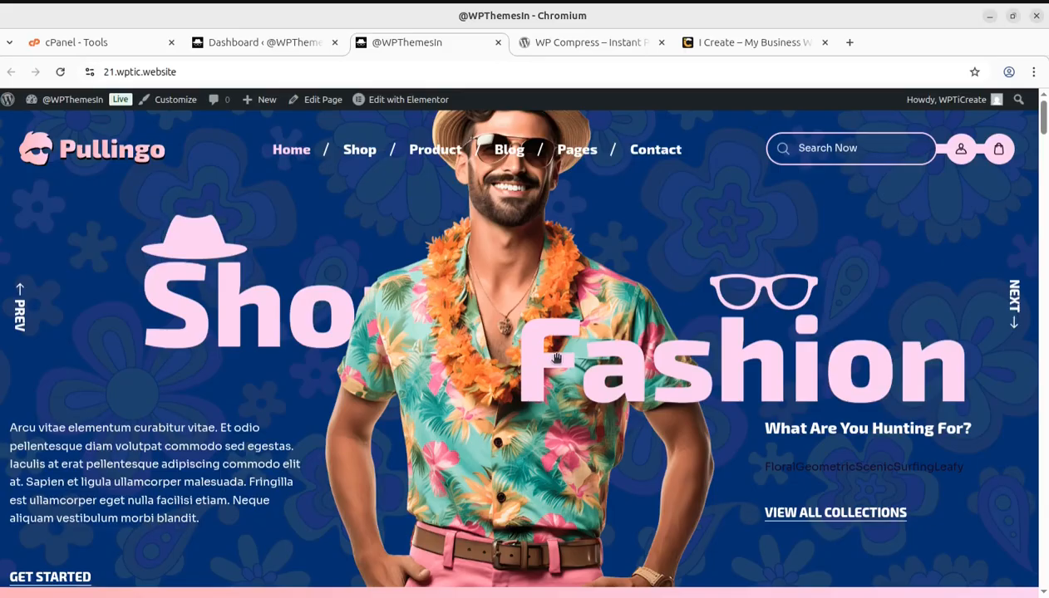
# Look through the Pullingo store home page, from the hero banner down to the product and printing sections
pyautogui.scroll(-2, 731, 369)
pyautogui.scroll(2, 573, 299)
pyautogui.moveTo(303, 160)
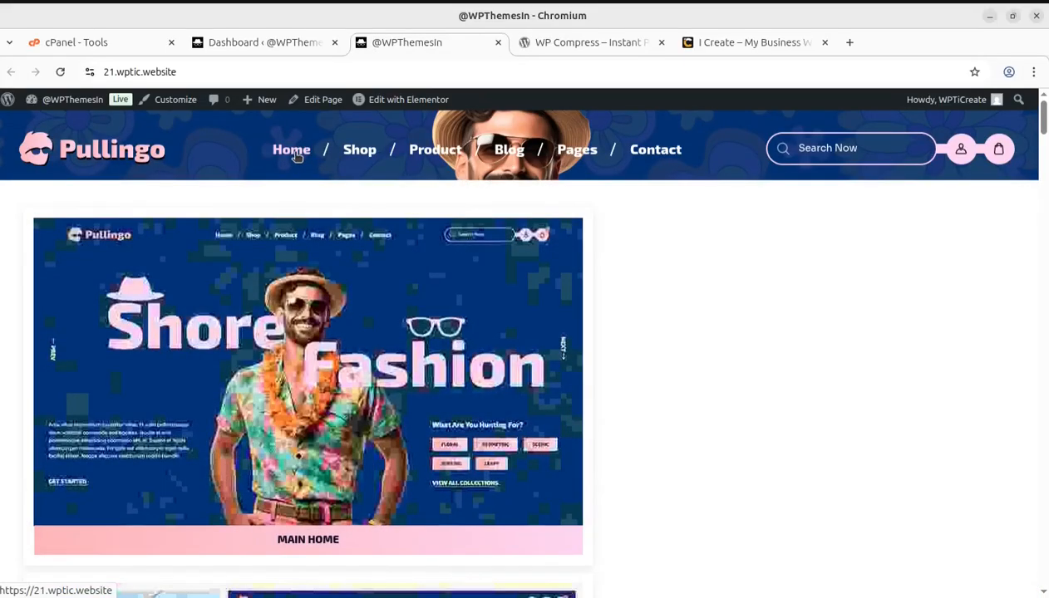
pyautogui.scroll(-5, 381, 318)
pyautogui.scroll(-12, 375, 315)
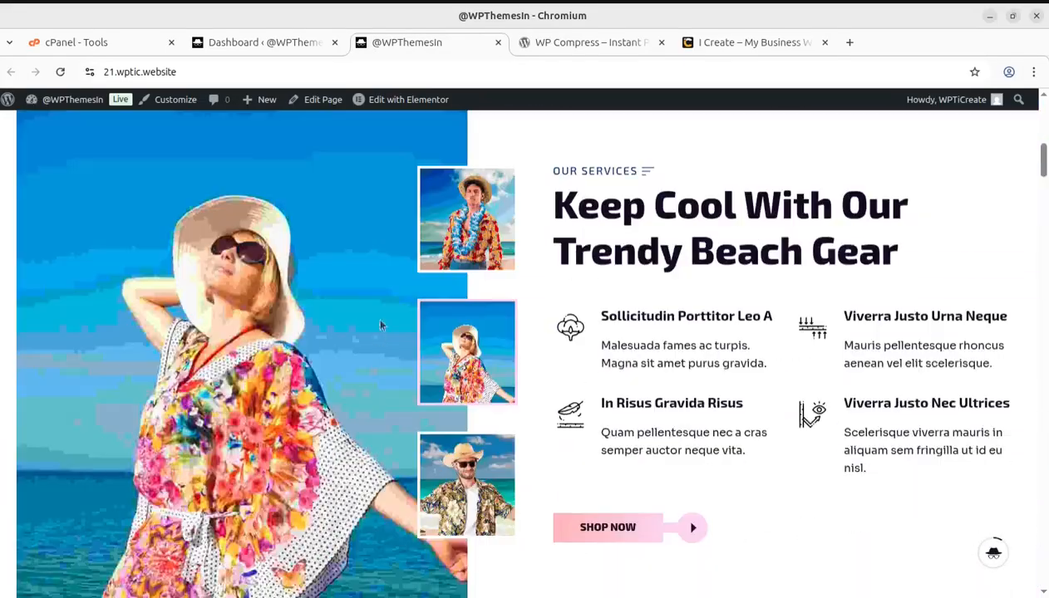
pyautogui.scroll(12, 375, 366)
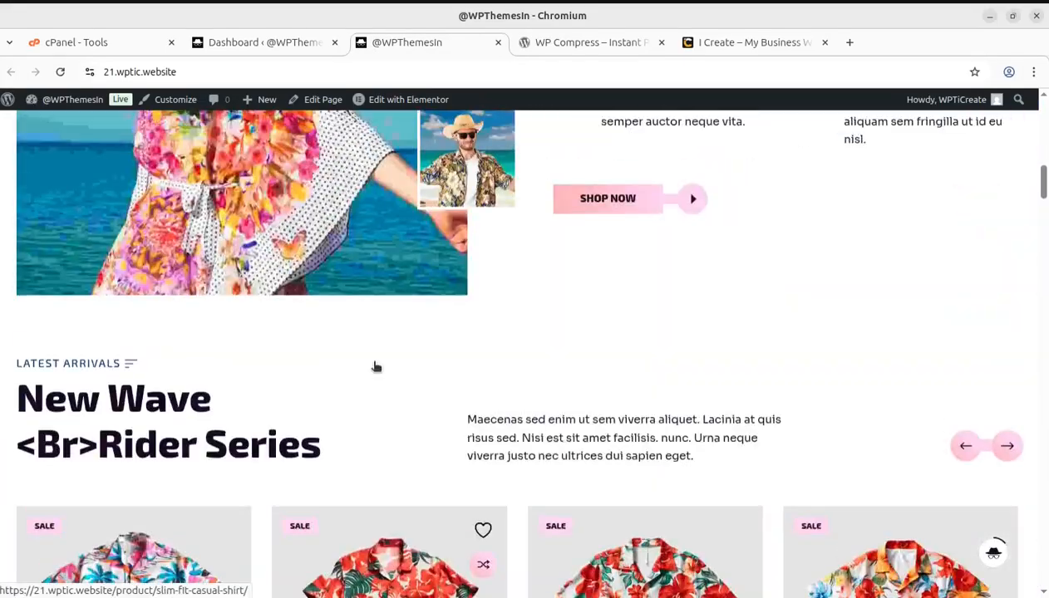
pyautogui.scroll(2, 375, 366)
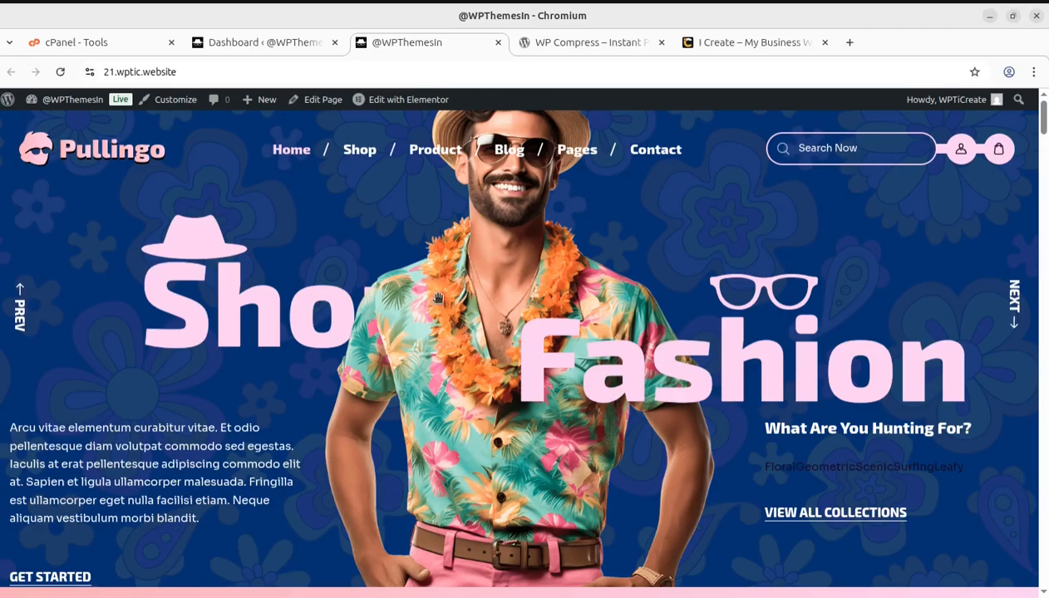
pyautogui.scroll(-14, 438, 297)
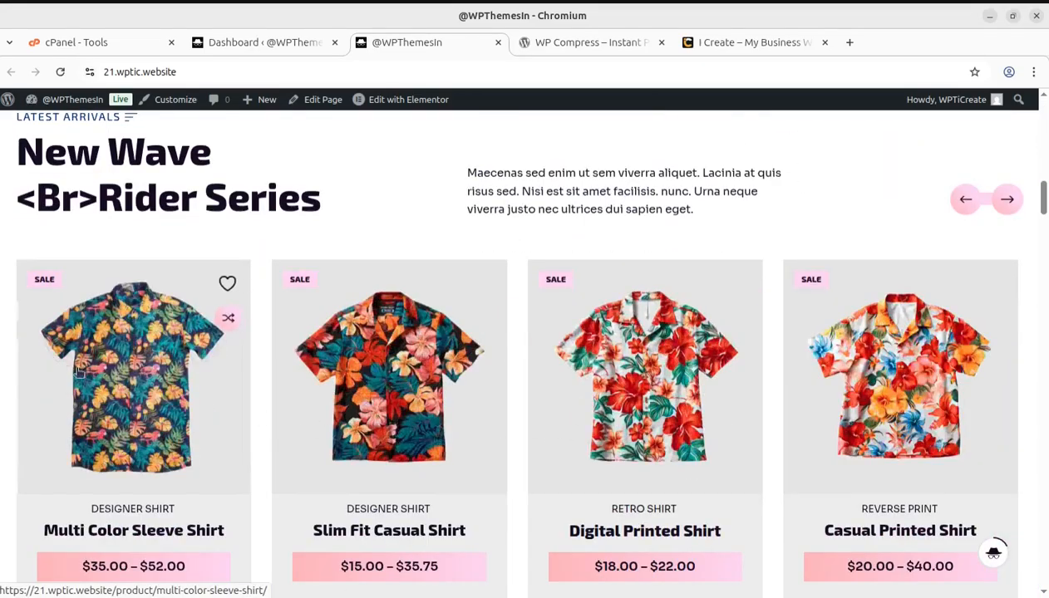
pyautogui.scroll(-8, 814, 413)
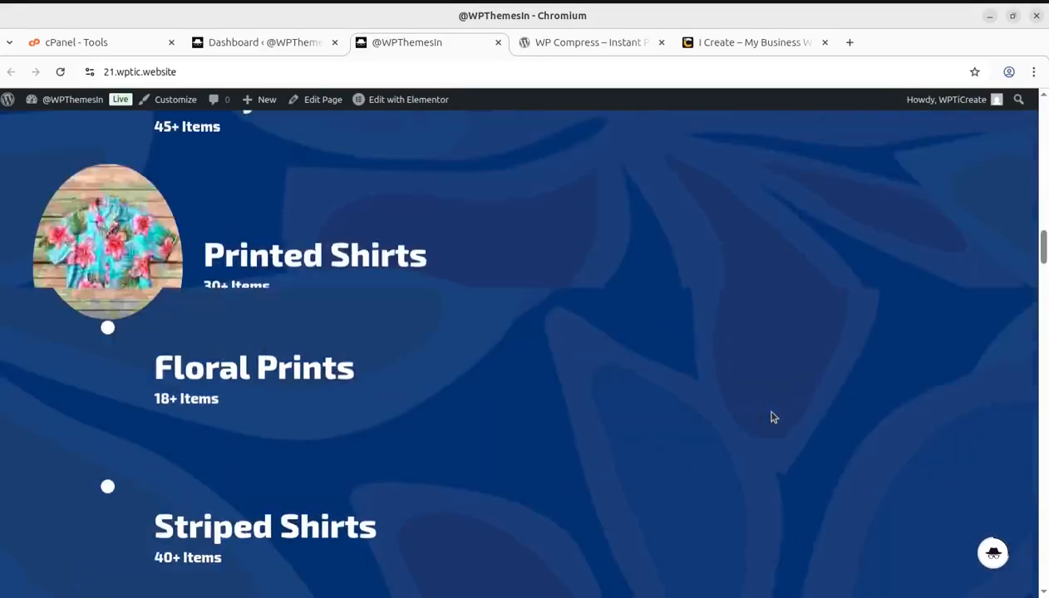
pyautogui.scroll(-9, 771, 417)
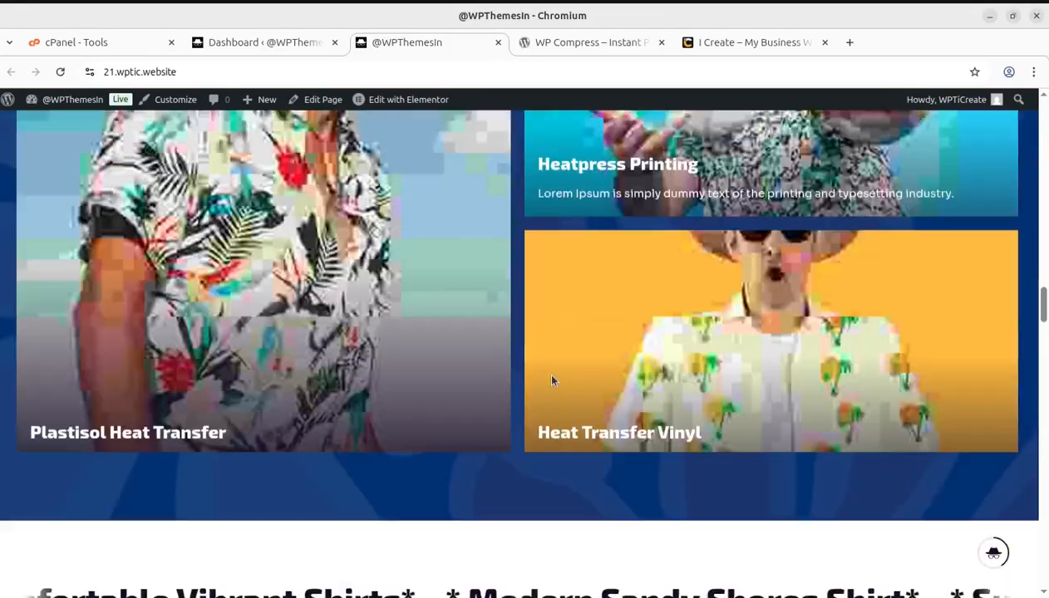
pyautogui.scroll(-7, 552, 381)
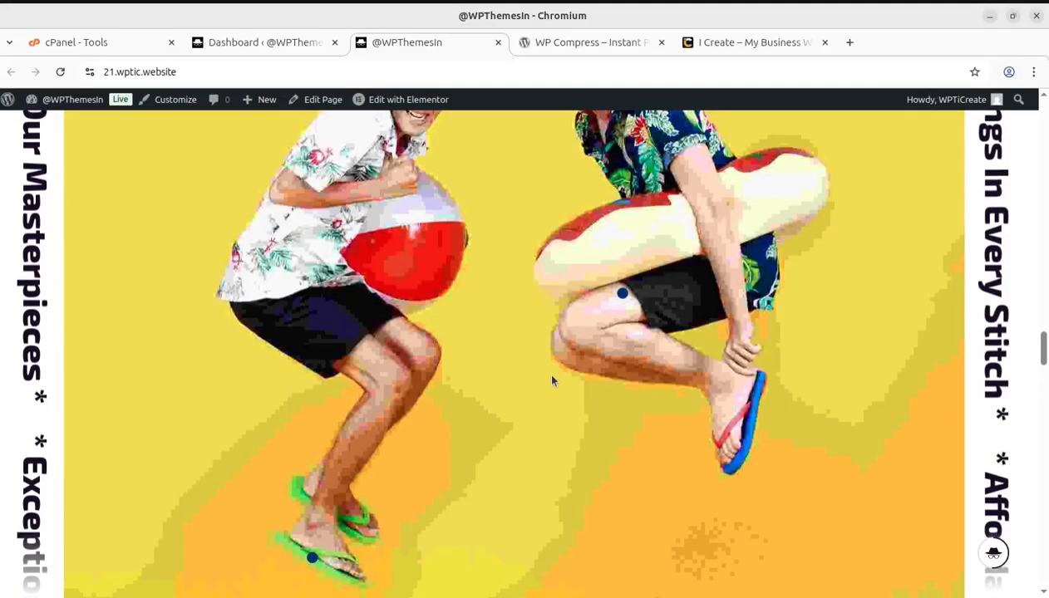
pyautogui.scroll(15, 551, 381)
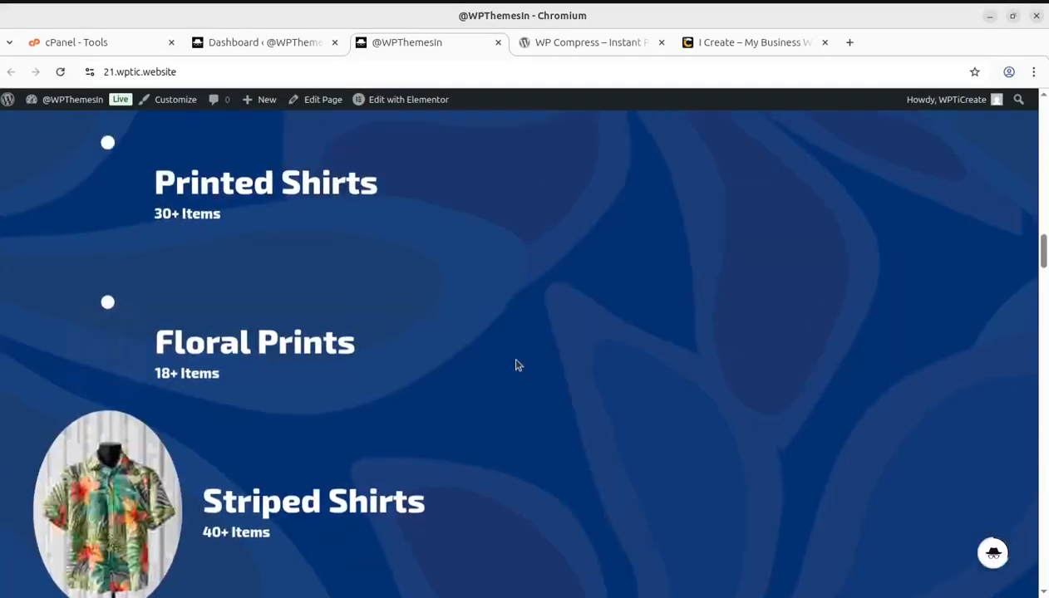
pyautogui.scroll(15, 449, 316)
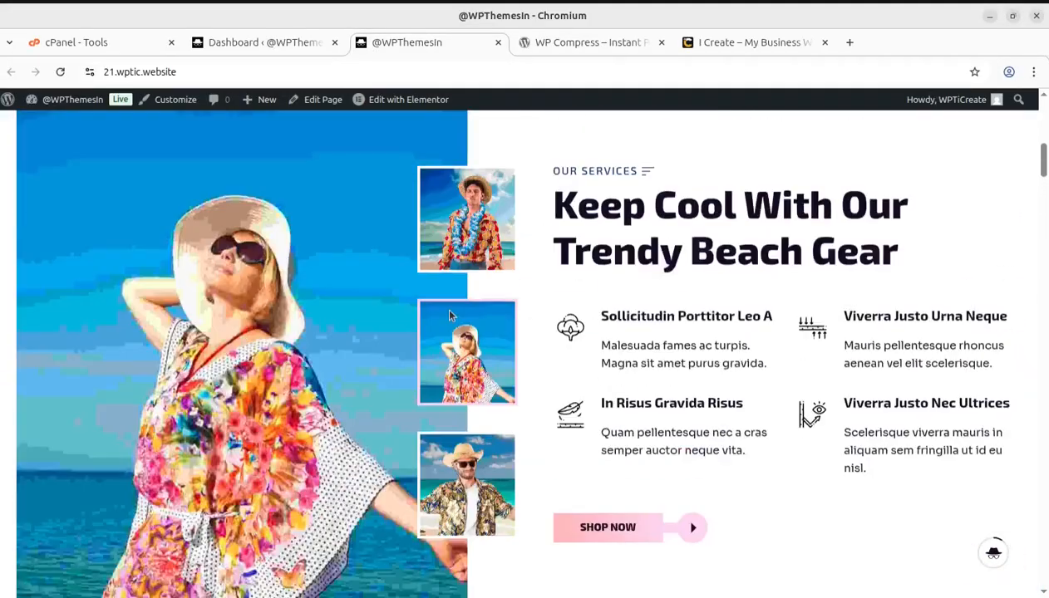
pyautogui.scroll(10, 448, 315)
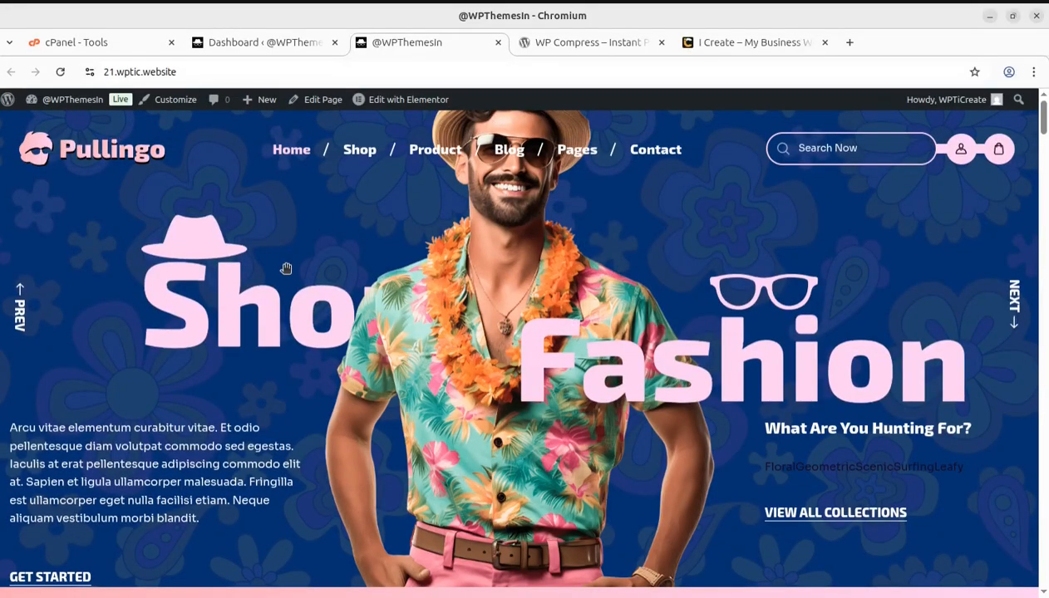
# Switch to the WP Compress plugin page on WordPress.org and read its banner and the start of its description
pyautogui.moveTo(435, 149)
pyautogui.click(538, 43)
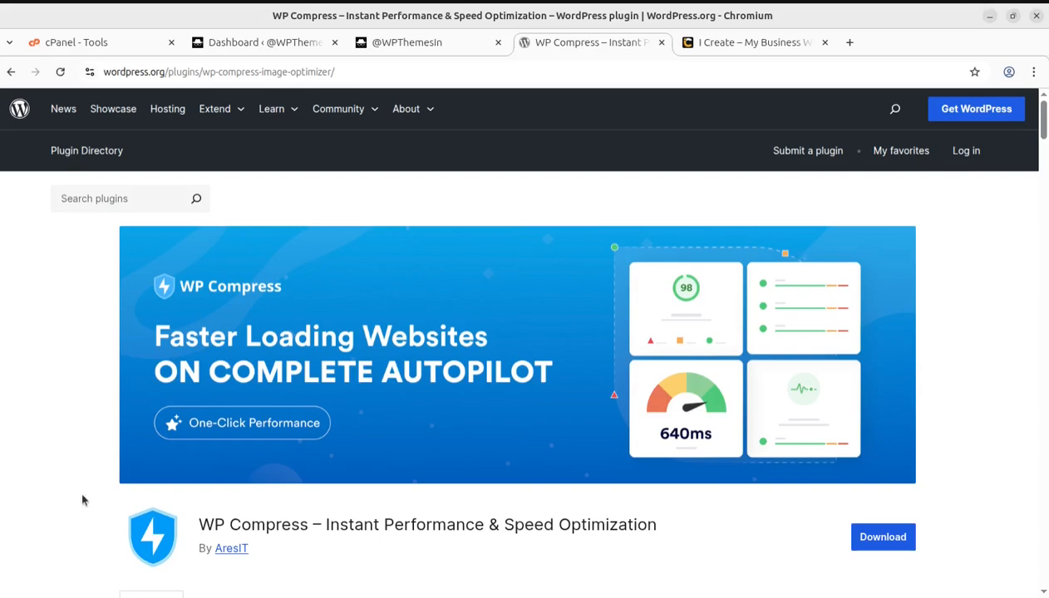
pyautogui.scroll(-4, 352, 551)
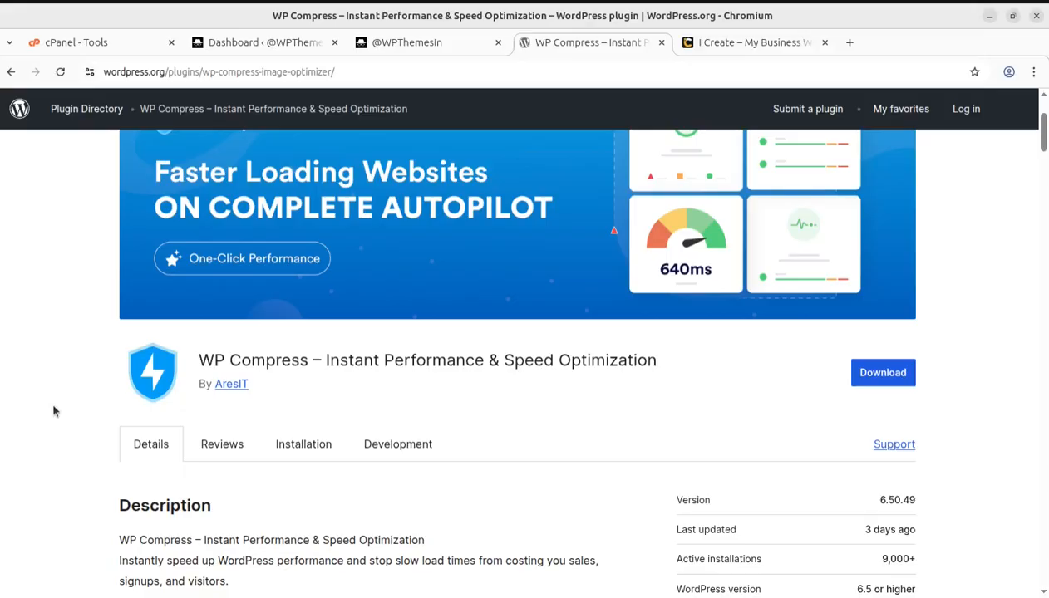
pyautogui.scroll(-1, 478, 488)
pyautogui.scroll(-3, 478, 488)
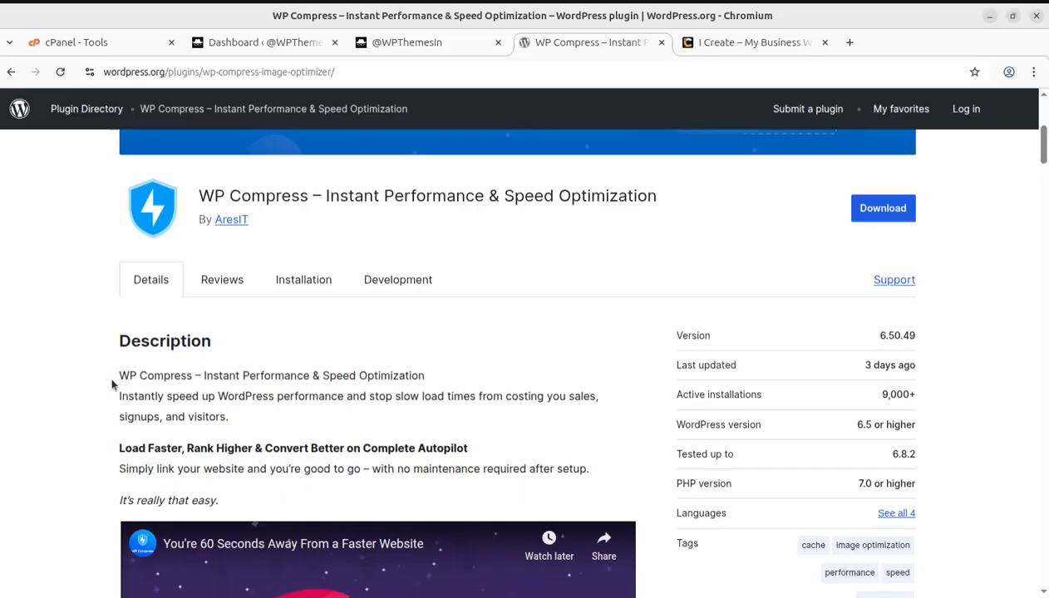
pyautogui.moveTo(113, 378); pyautogui.dragTo(193, 378)
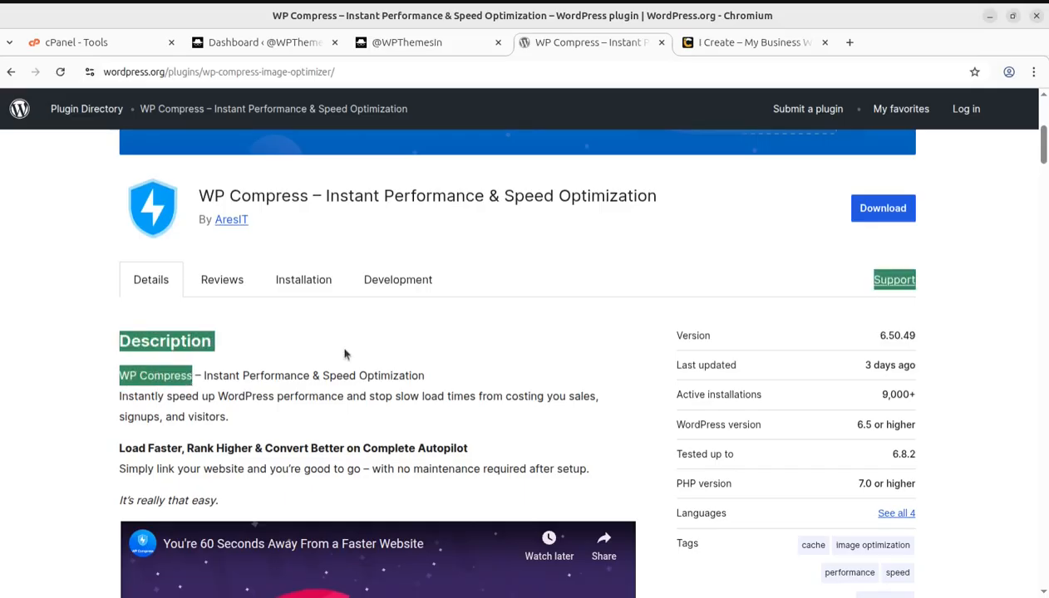
pyautogui.click(400, 434)
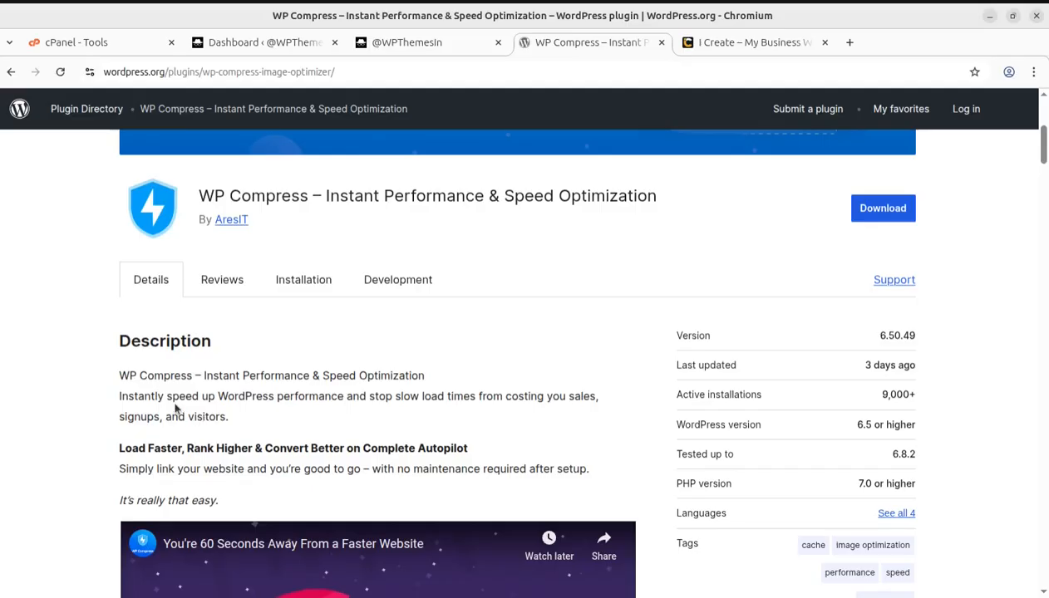
pyautogui.scroll(3, 218, 421)
pyautogui.scroll(1, 83, 393)
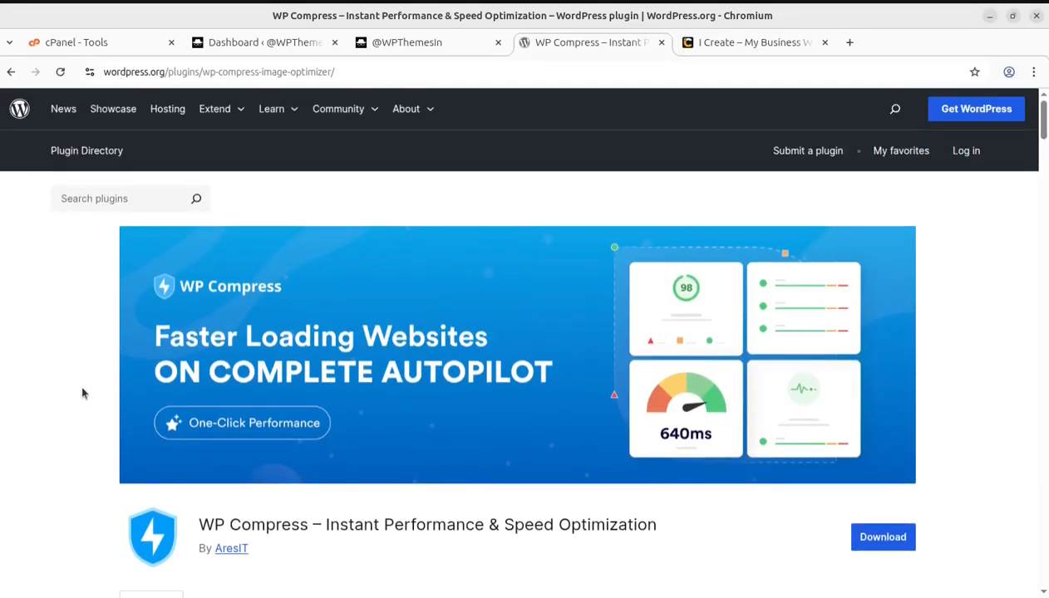
pyautogui.scroll(-2, 743, 433)
pyautogui.scroll(3, 743, 433)
pyautogui.scroll(-1, 738, 451)
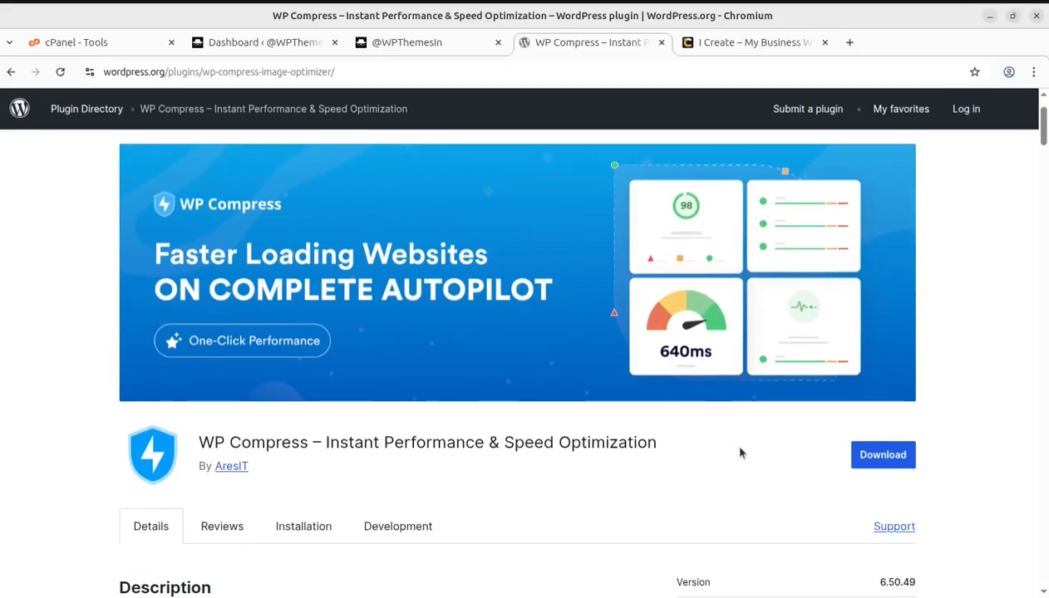
# Examine the WP Compress active installations, performance boost points, key features and plugin title
pyautogui.scroll(-4, 692, 455)
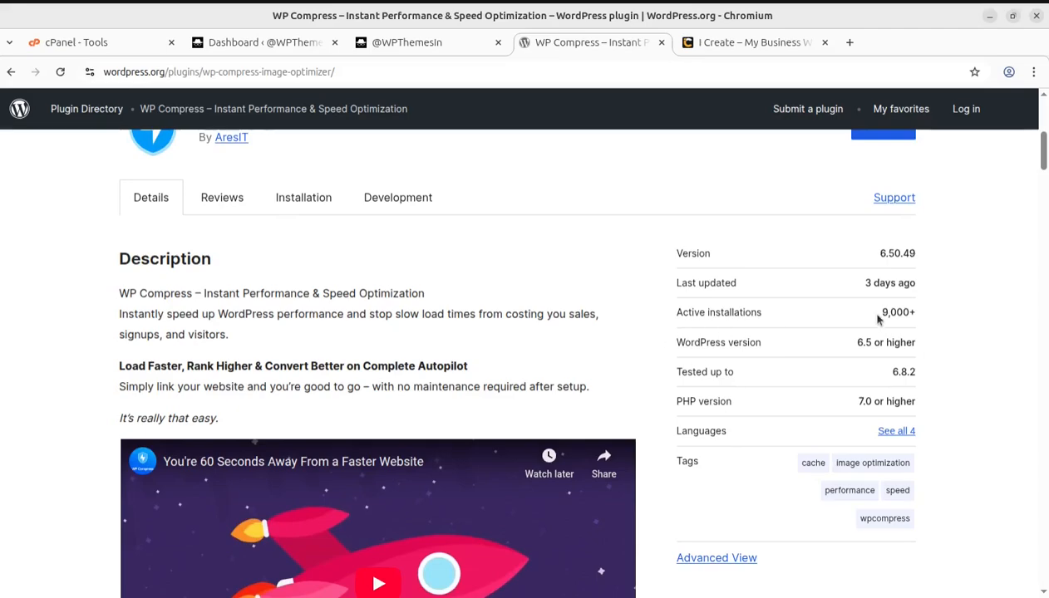
pyautogui.moveTo(879, 314); pyautogui.dragTo(909, 313)
pyautogui.click(930, 304)
pyautogui.scroll(-6, 498, 374)
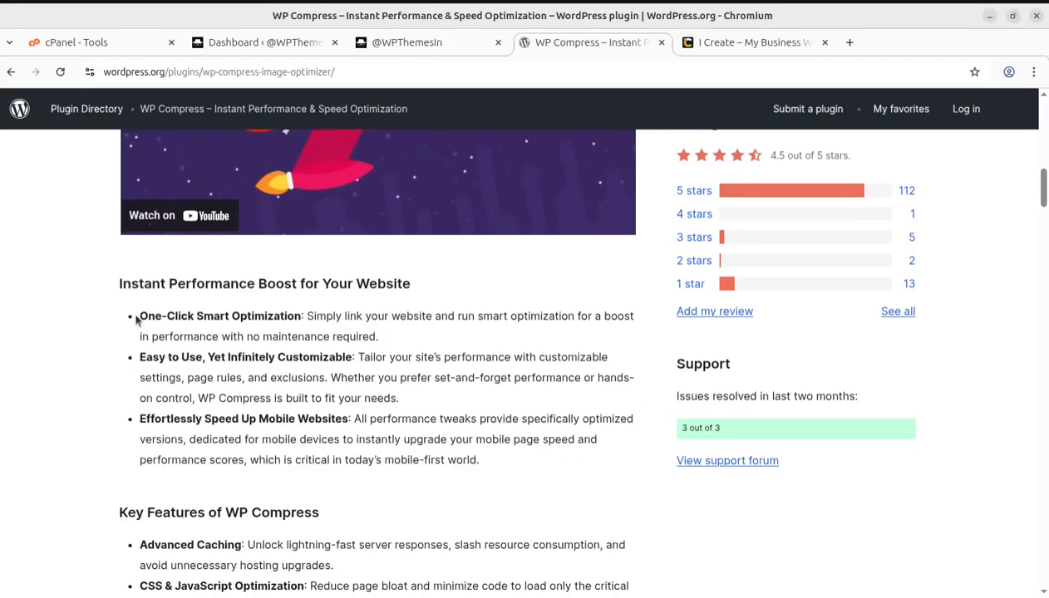
pyautogui.moveTo(138, 315); pyautogui.dragTo(280, 332)
pyautogui.moveTo(140, 358); pyautogui.dragTo(361, 357)
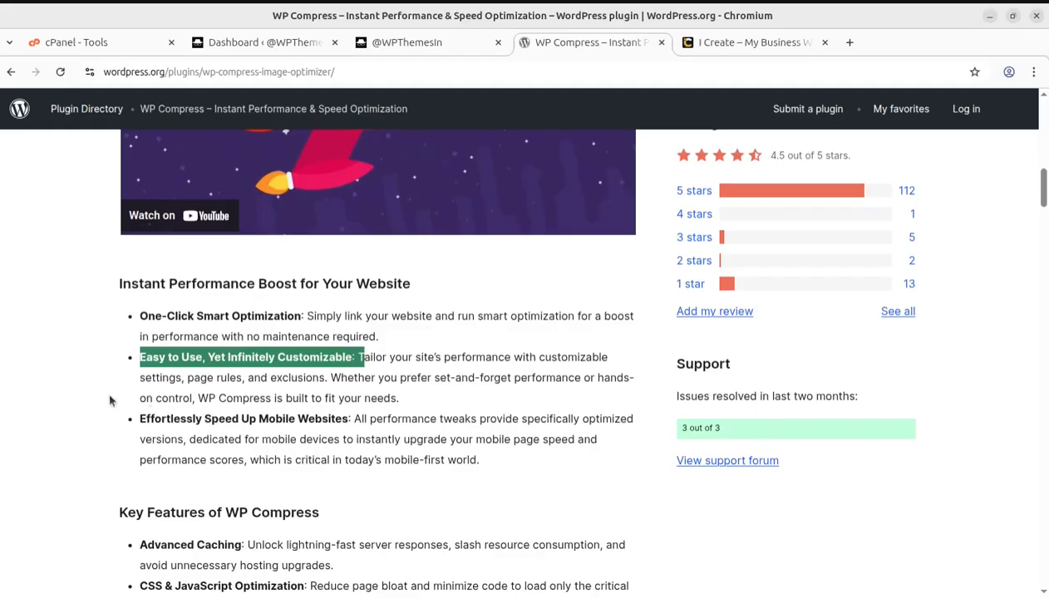
pyautogui.click(140, 436)
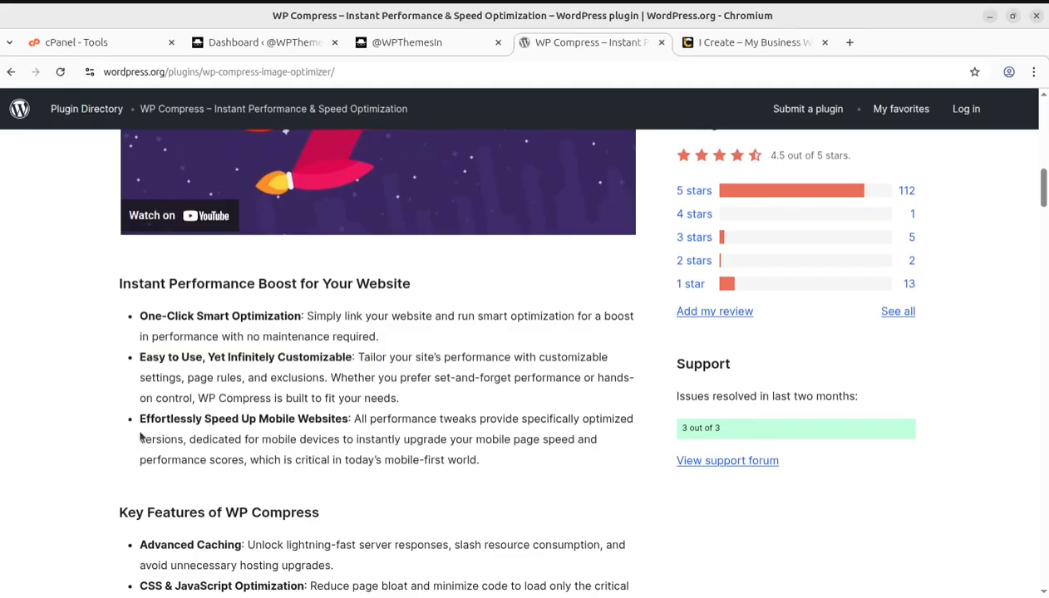
pyautogui.moveTo(140, 419); pyautogui.dragTo(344, 420)
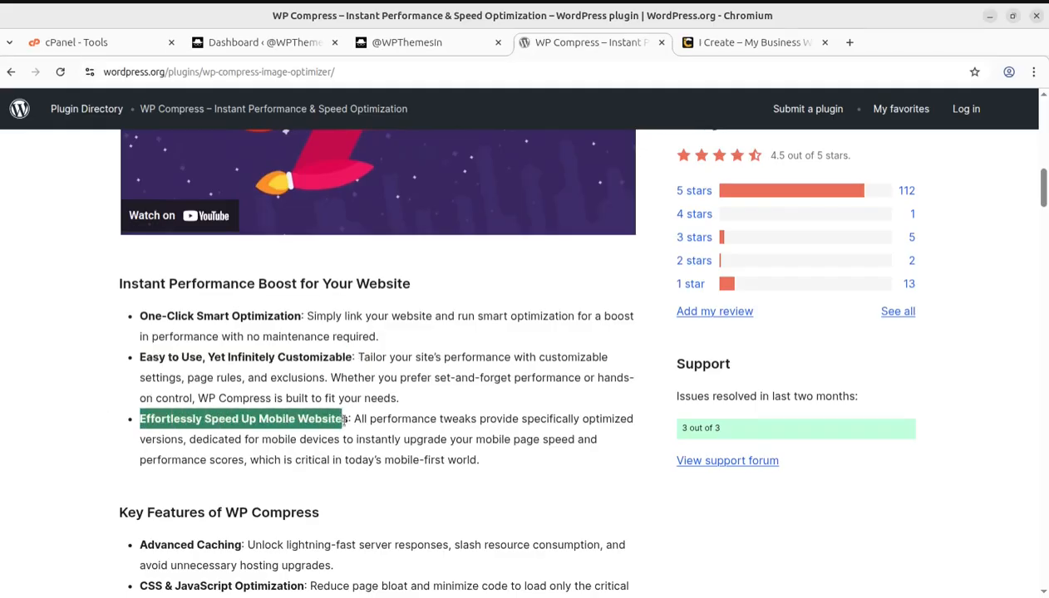
pyautogui.scroll(-4, 355, 487)
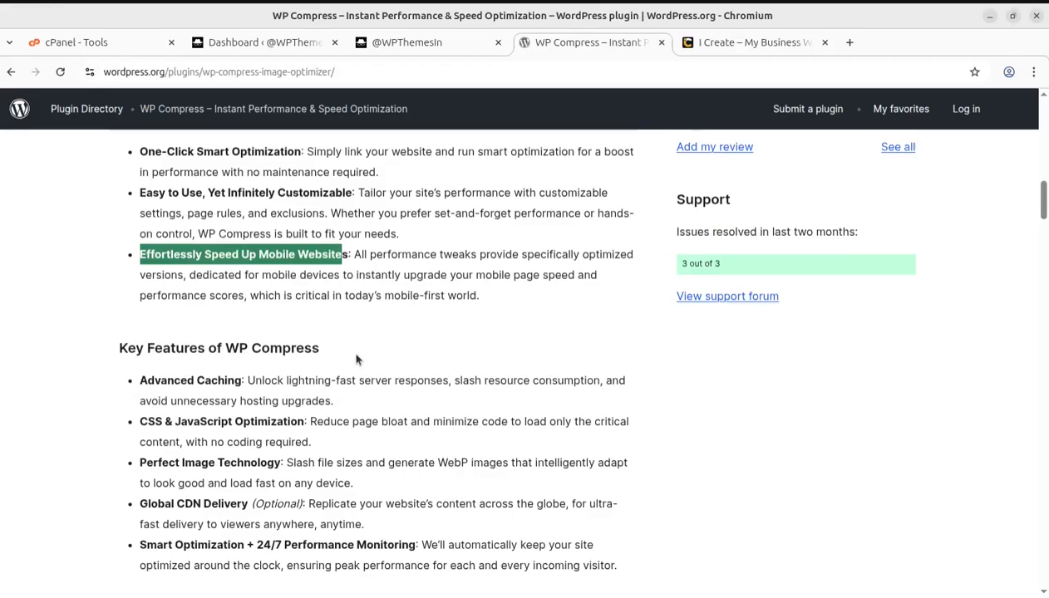
pyautogui.scroll(-6, 358, 366)
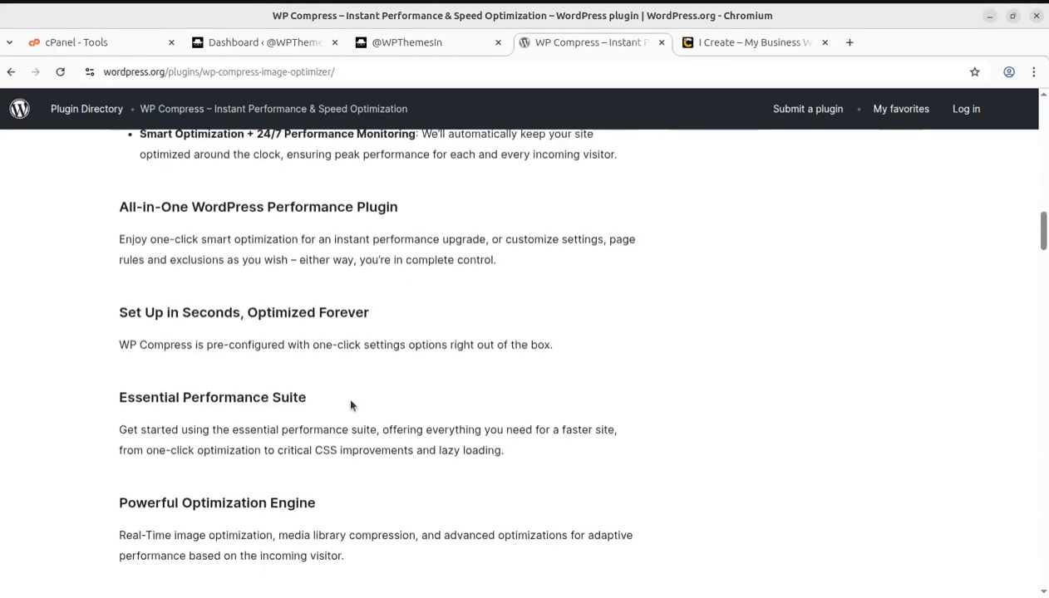
pyautogui.scroll(15, 363, 425)
pyautogui.scroll(8, 361, 425)
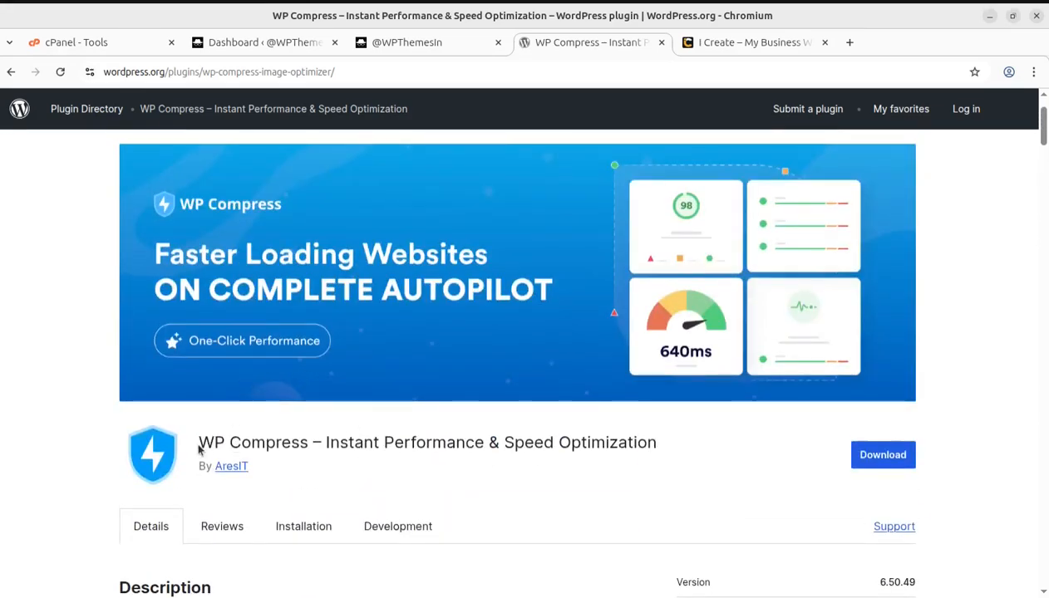
pyautogui.moveTo(198, 442); pyautogui.dragTo(309, 442)
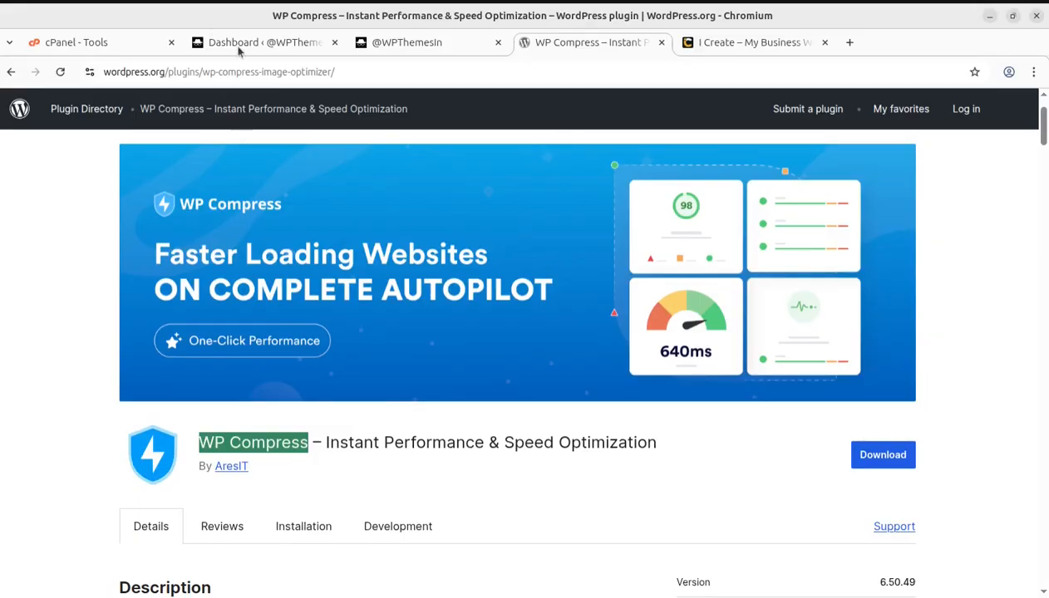
# Return to the store's home page and open its WordPress dashboard from there
pyautogui.click(391, 49)
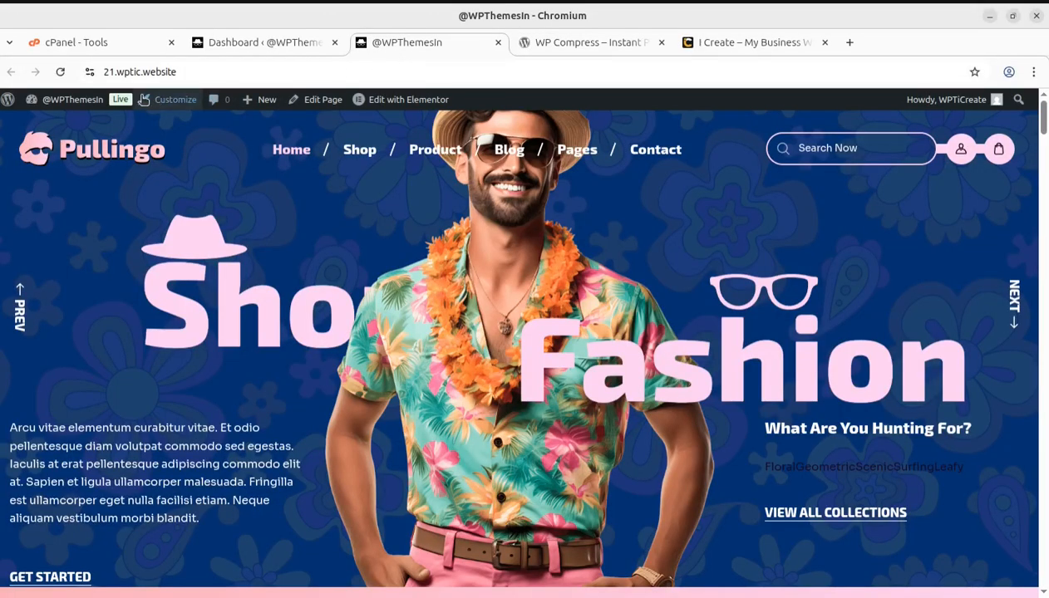
pyautogui.moveTo(73, 101)
pyautogui.click(52, 123)
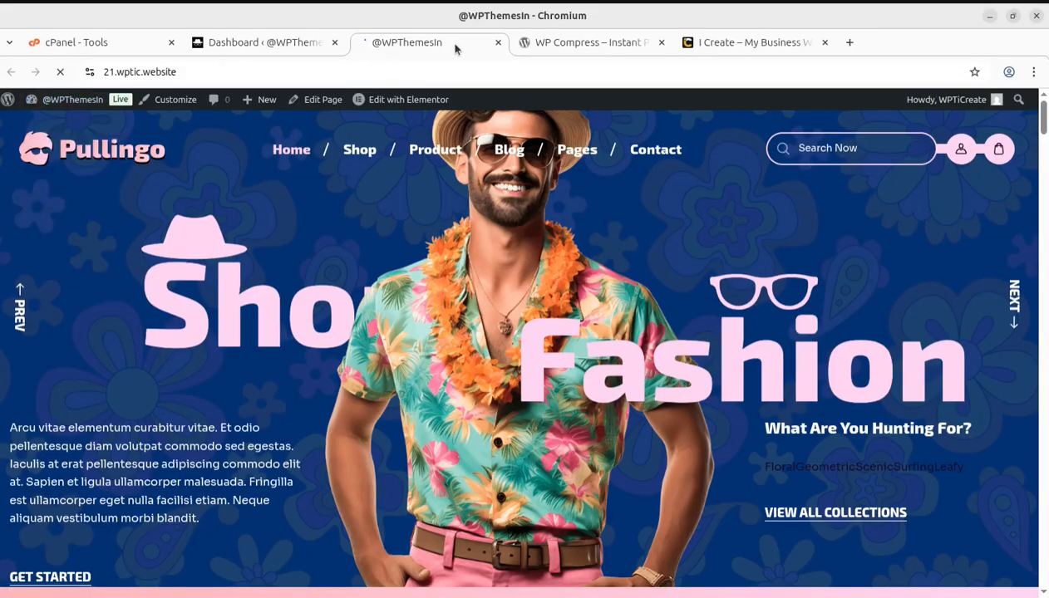
# Open the page for adding new plugins from the other open WordPress dashboard
pyautogui.click(278, 43)
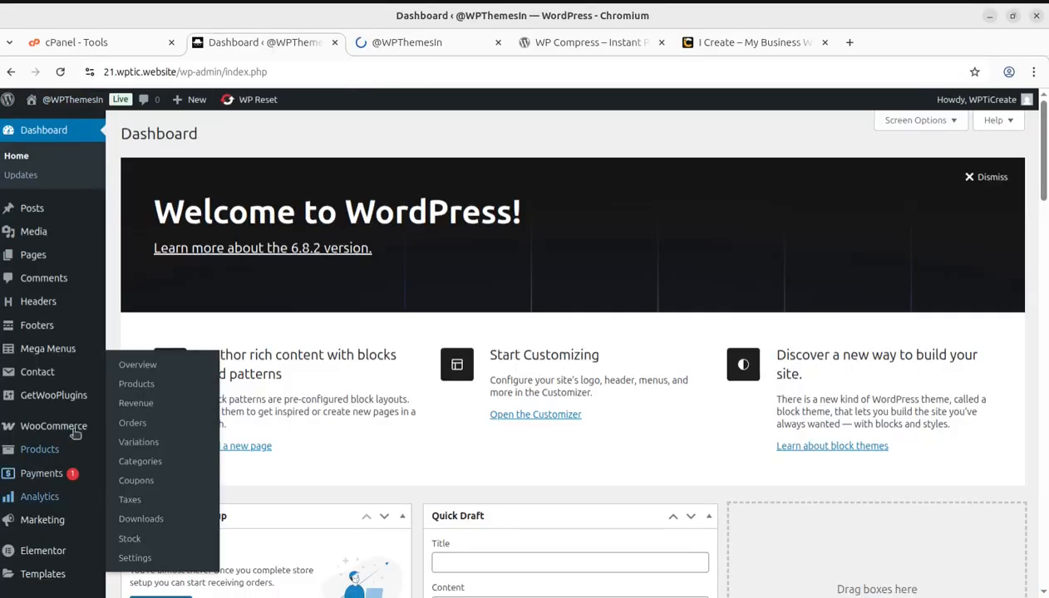
pyautogui.scroll(-4, 39, 494)
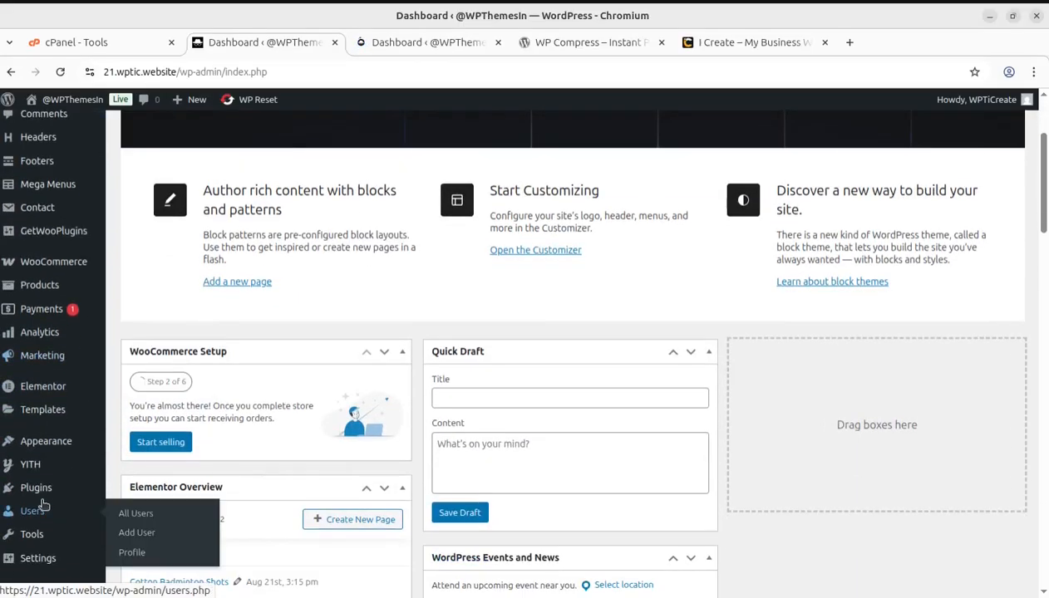
pyautogui.moveTo(36, 492)
pyautogui.click(135, 510)
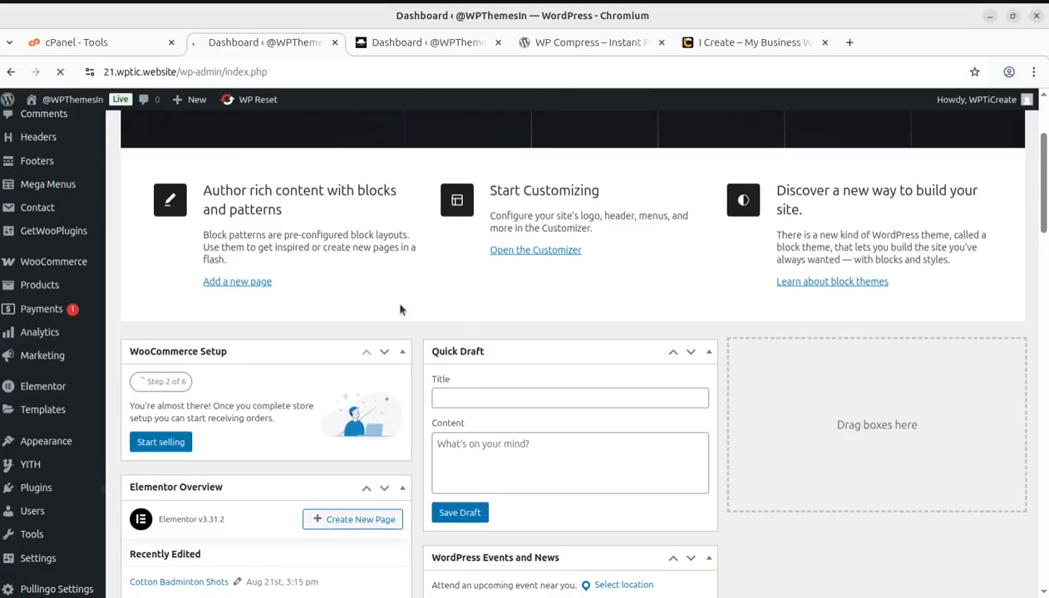
pyautogui.scroll(3, 389, 332)
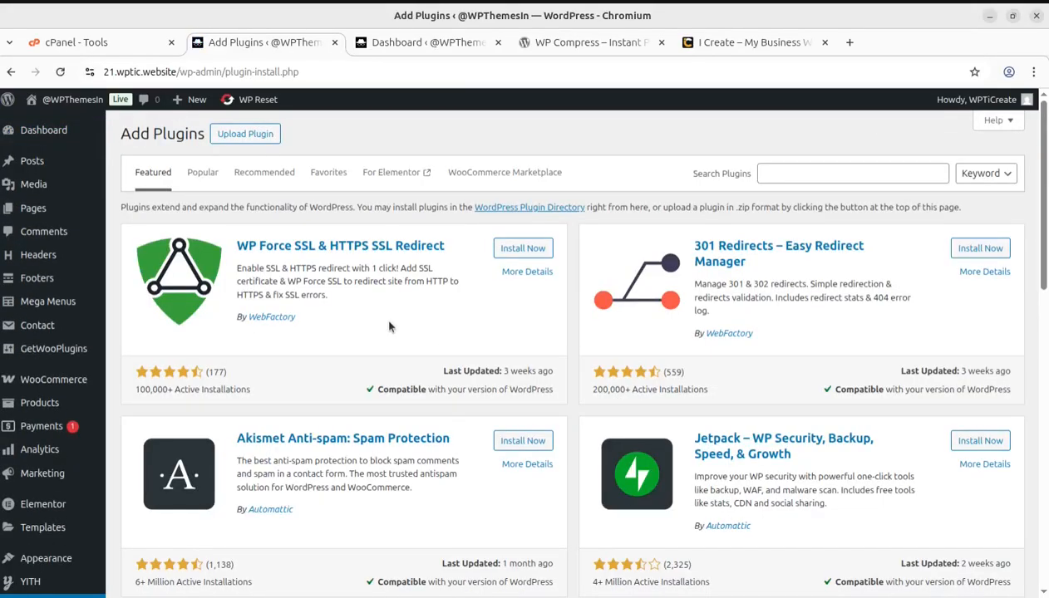
# Search the available plugins for "WP Compress" and bring the WP Compress – Instant Performance & Speed Optimization entry into view
pyautogui.click(776, 173)
pyautogui.write('WP Compress')
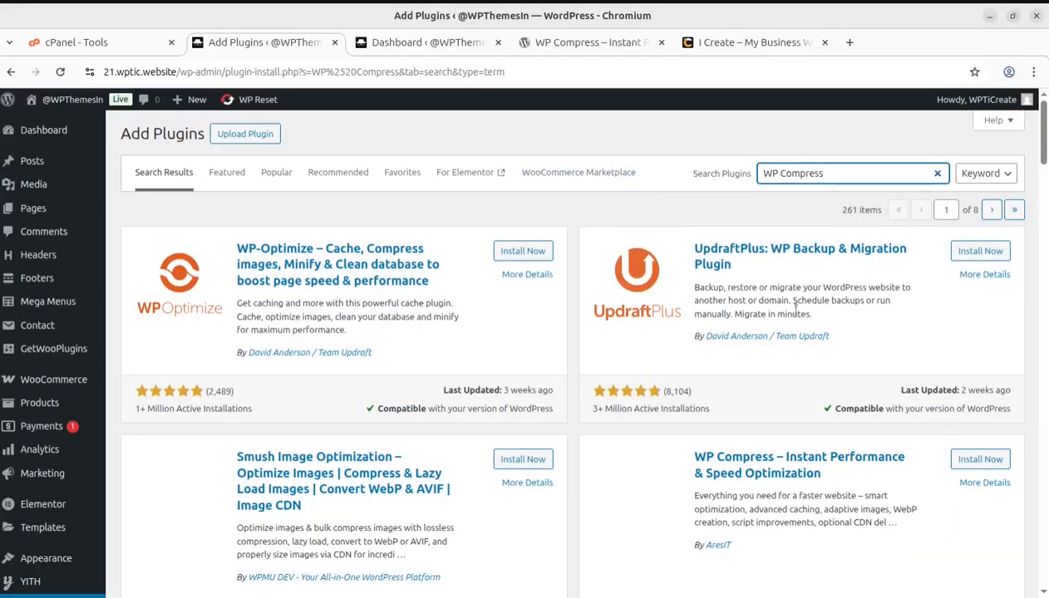
pyautogui.scroll(-5, 498, 400)
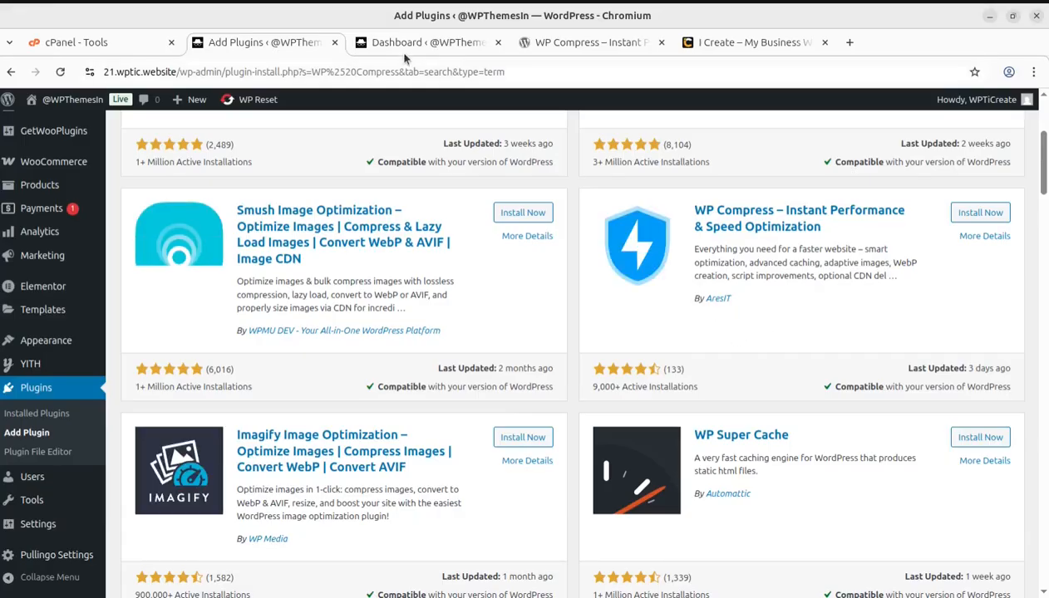
# Check the plugin's author against its WordPress.org page, and install and activate WP Compress – Instant Performance & Speed Optimization
pyautogui.click(570, 48)
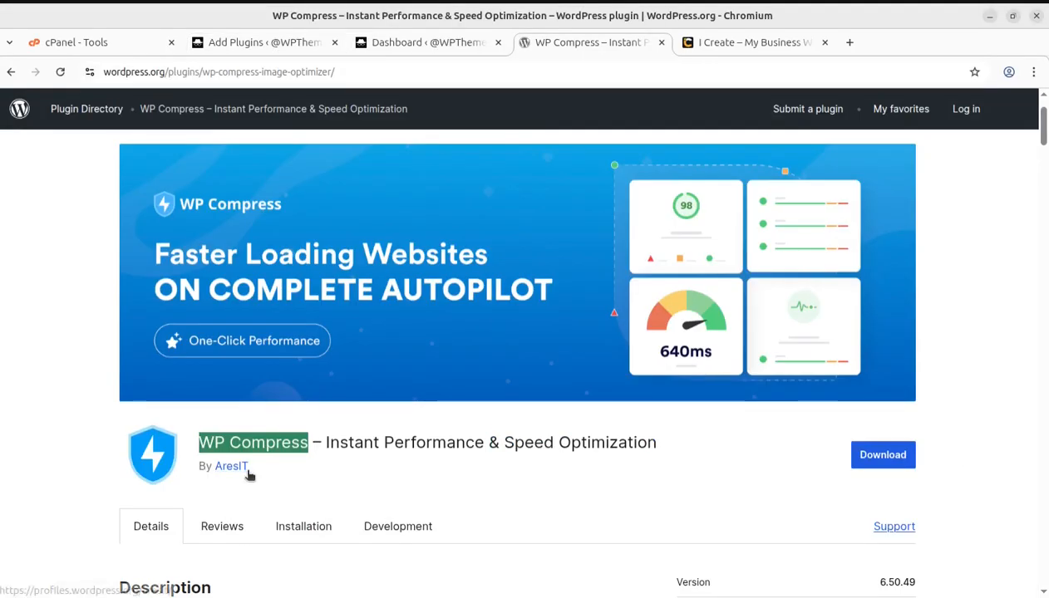
pyautogui.click(291, 46)
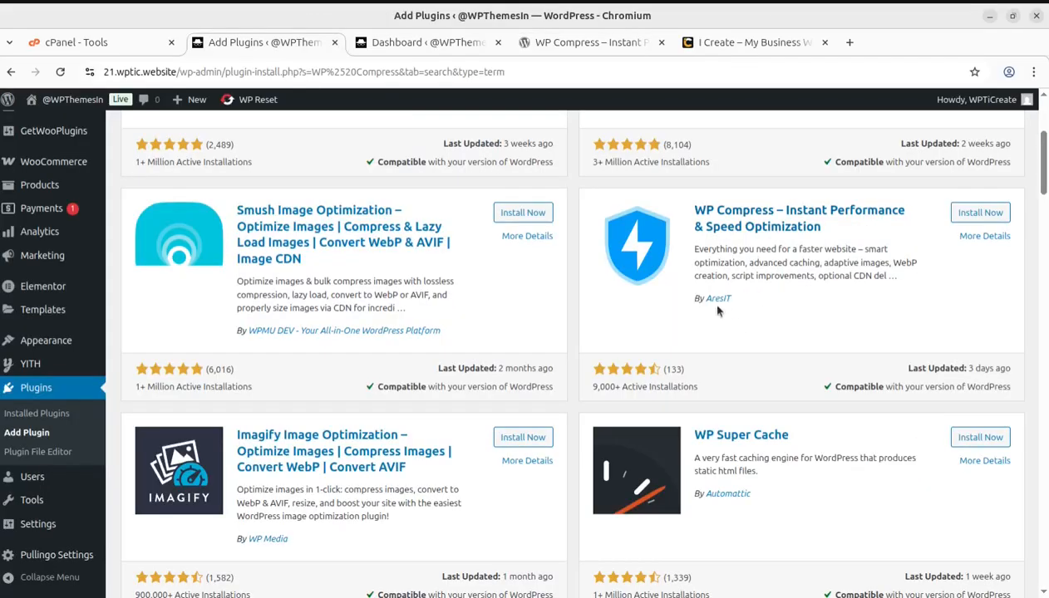
pyautogui.click(980, 213)
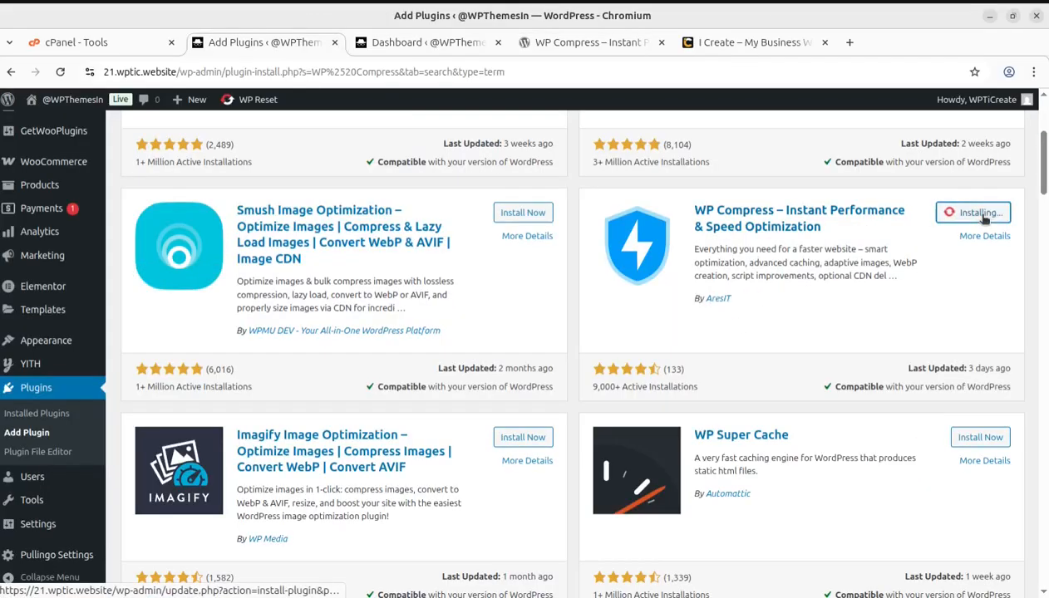
pyautogui.click(984, 215)
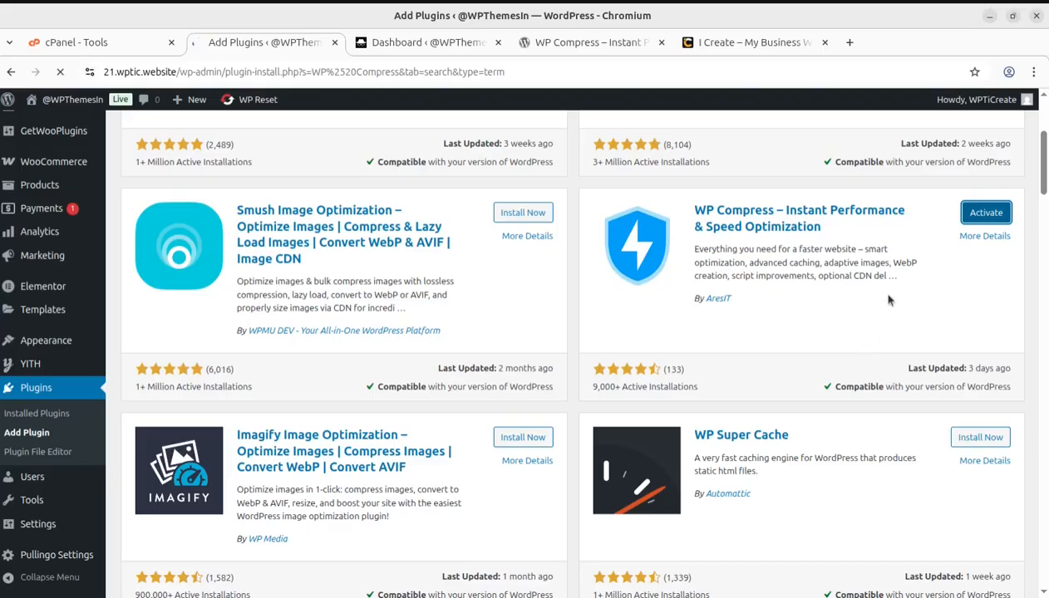
# Open the support chat on the I Create website, reload the page and reopen the chat
pyautogui.click(721, 44)
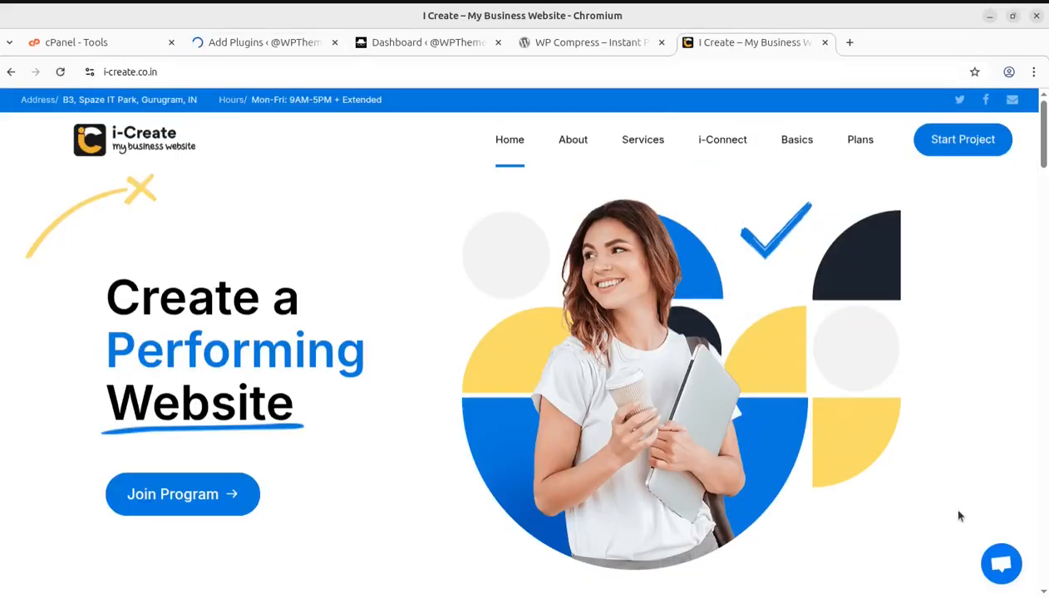
pyautogui.click(1002, 569)
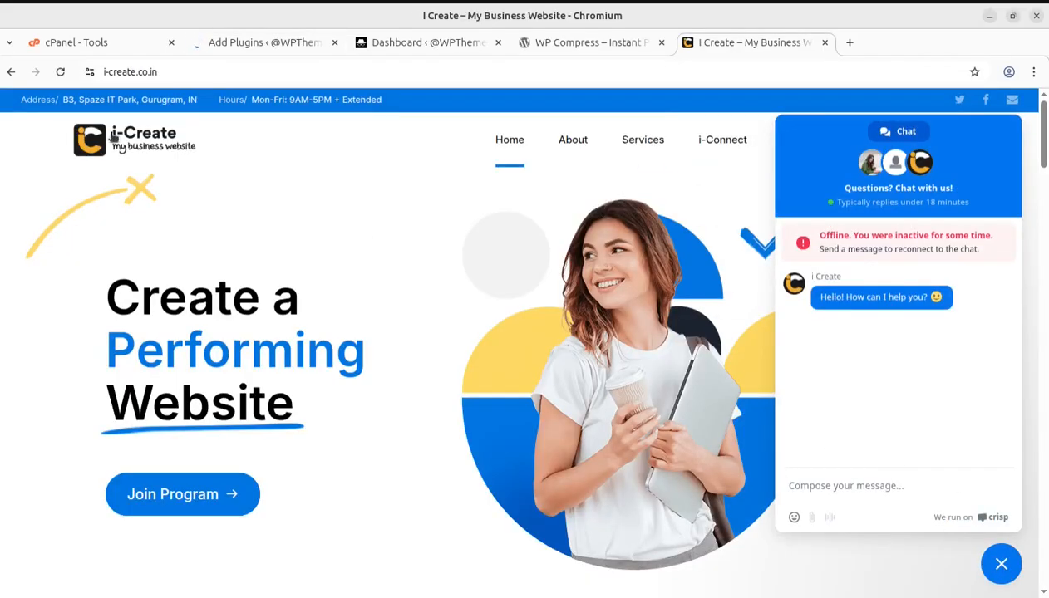
pyautogui.click(57, 75)
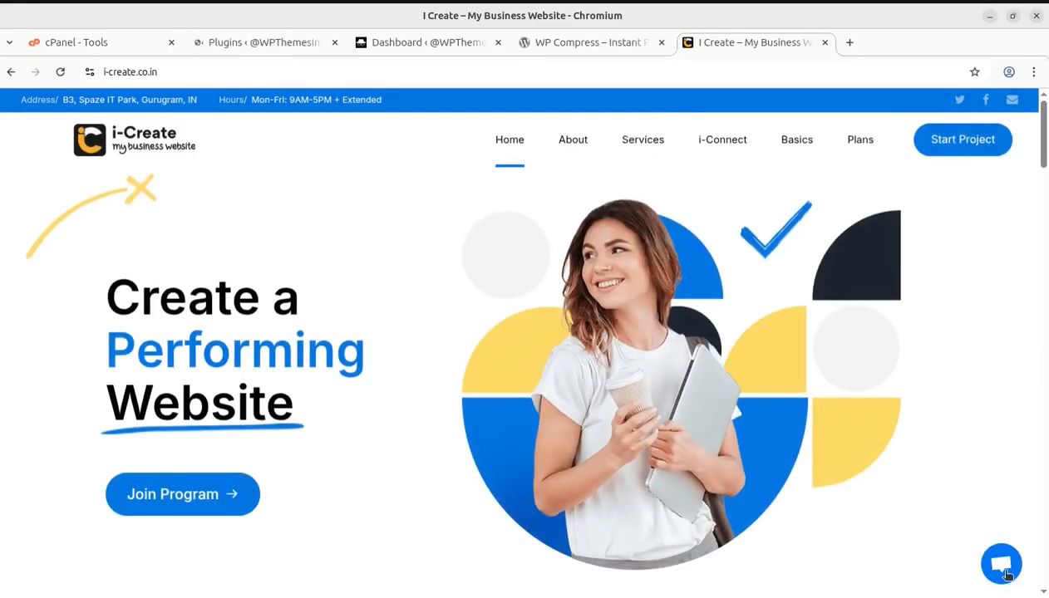
pyautogui.click(1002, 567)
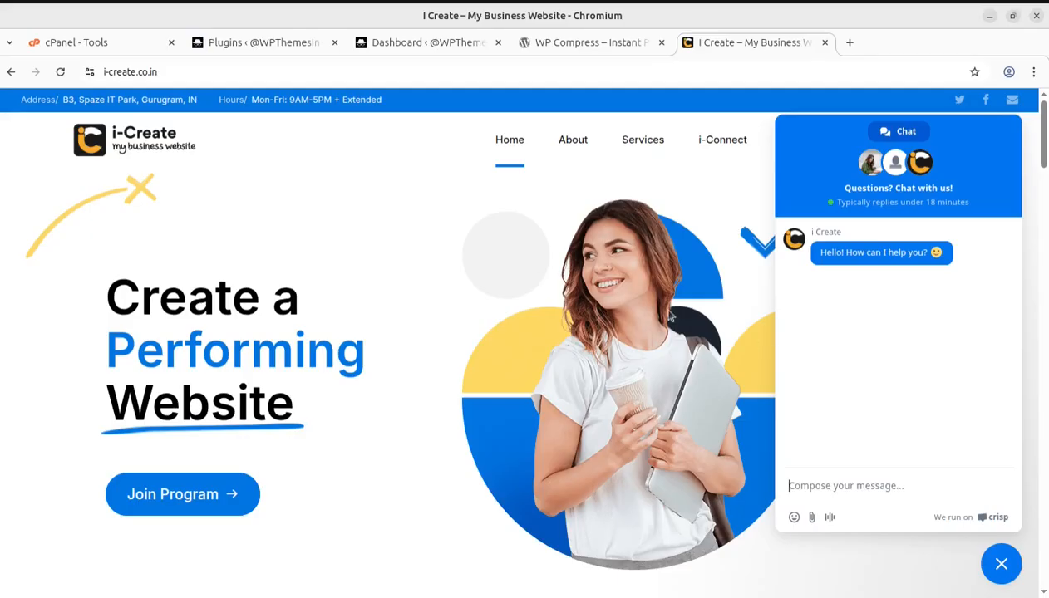
# Start the WP Compress setup from the store's installed plugins page and choose the Lite version instead of entering an access key
pyautogui.click(251, 50)
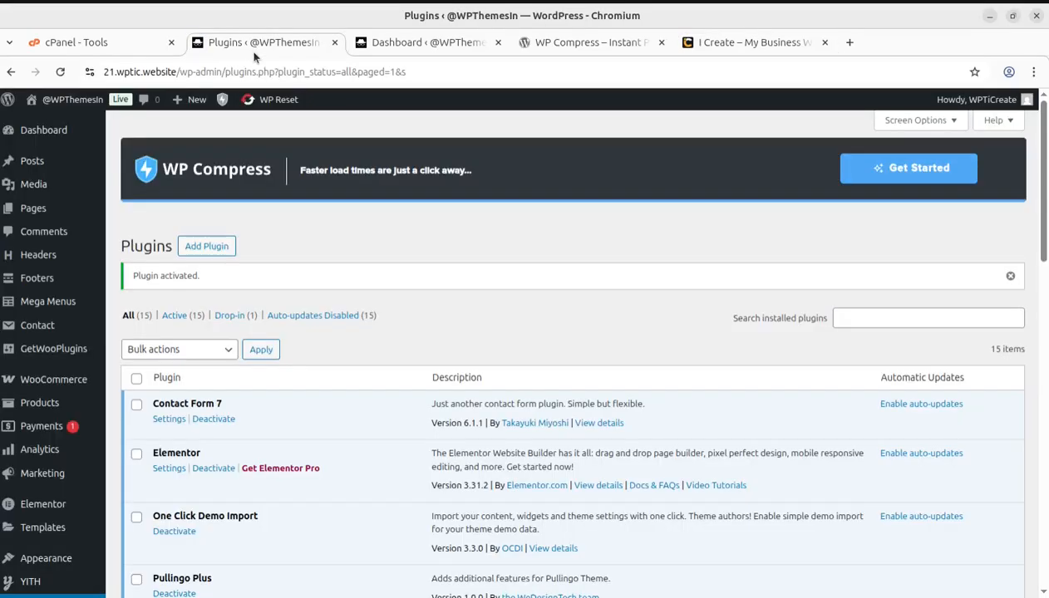
pyautogui.moveTo(250, 99)
pyautogui.click(909, 170)
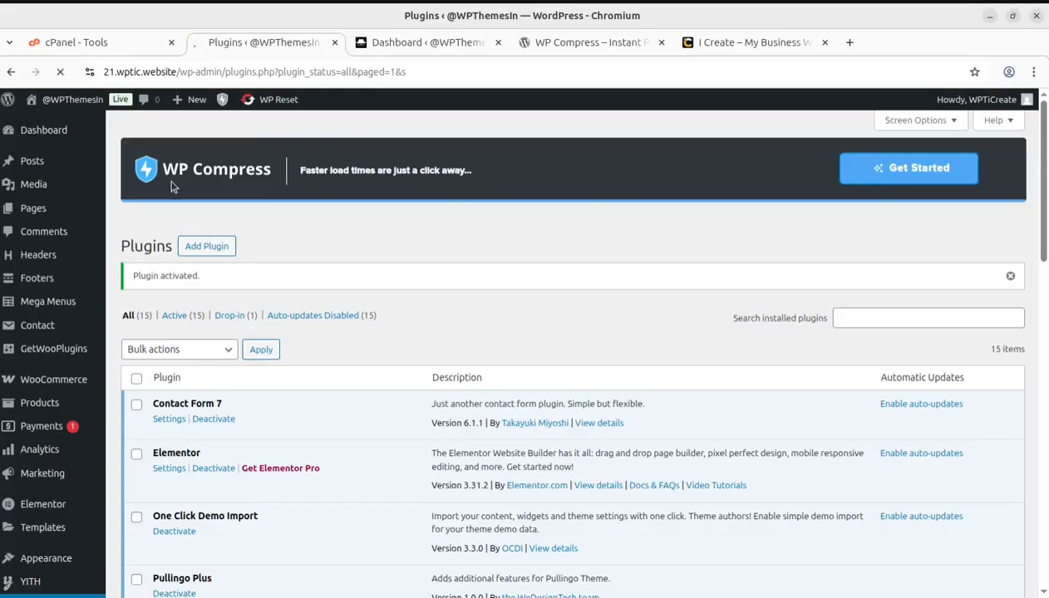
pyautogui.scroll(-4, 34, 565)
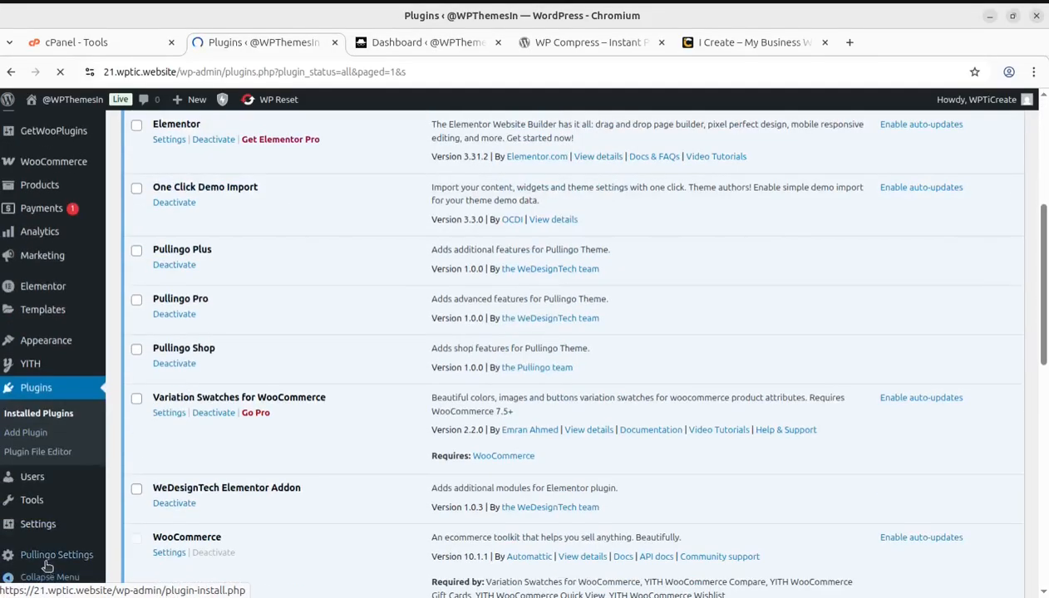
pyautogui.scroll(-2, 51, 532)
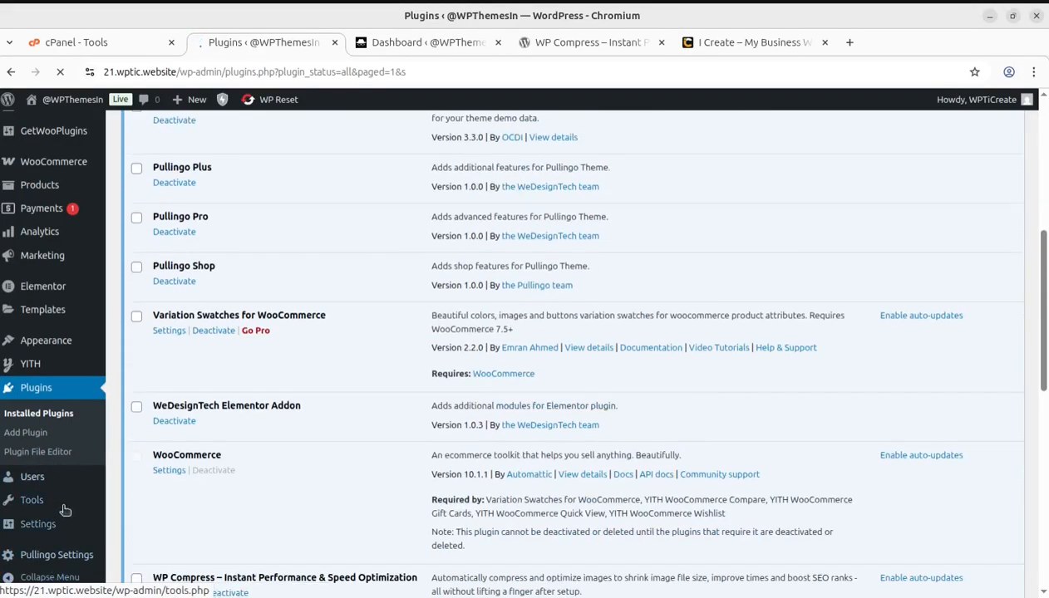
pyautogui.scroll(6, 62, 491)
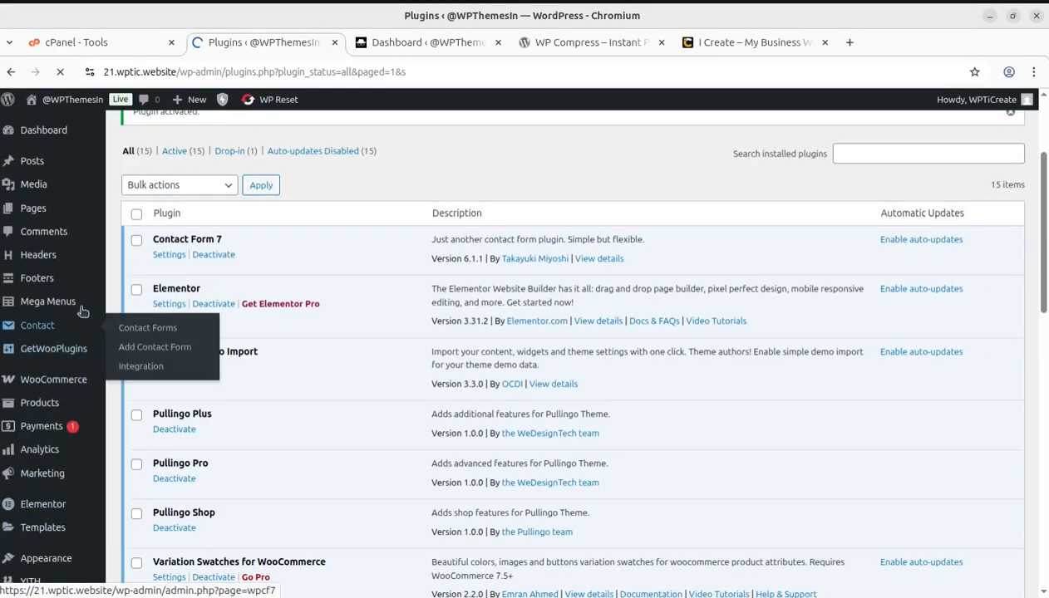
pyautogui.scroll(4, 602, 269)
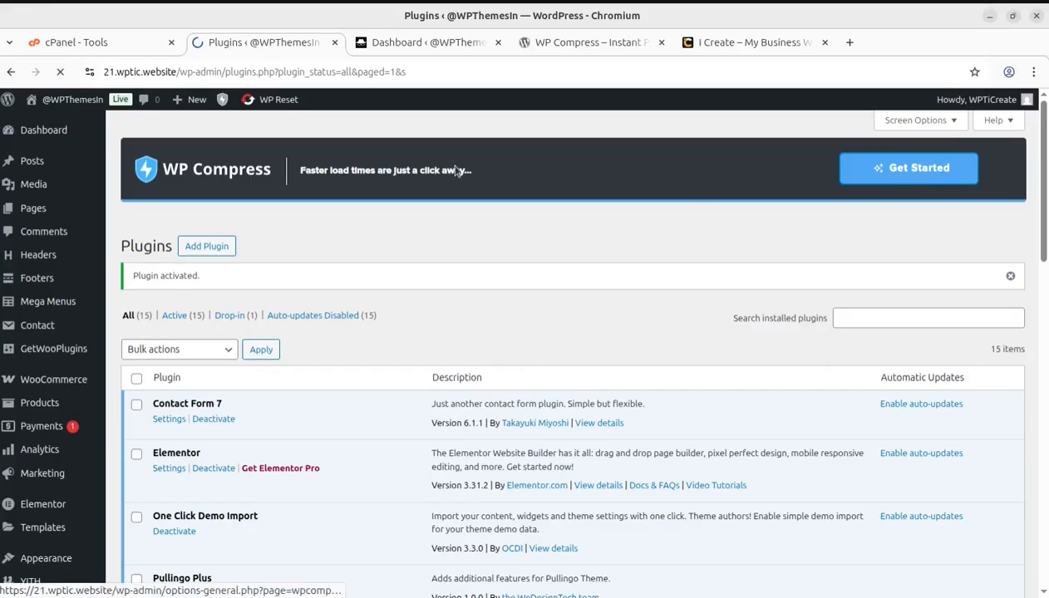
pyautogui.click(863, 169)
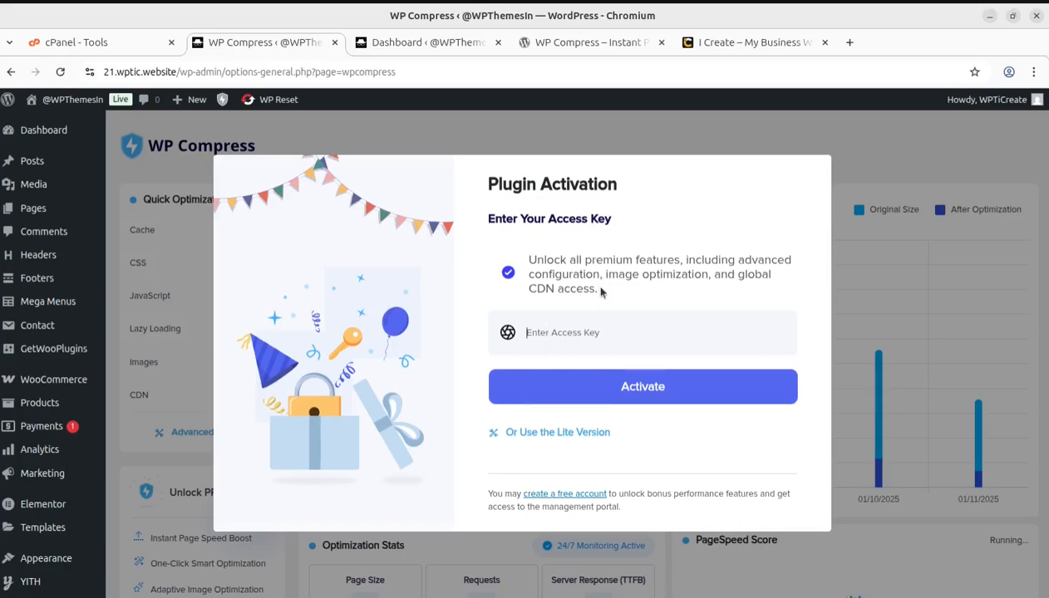
pyautogui.click(553, 433)
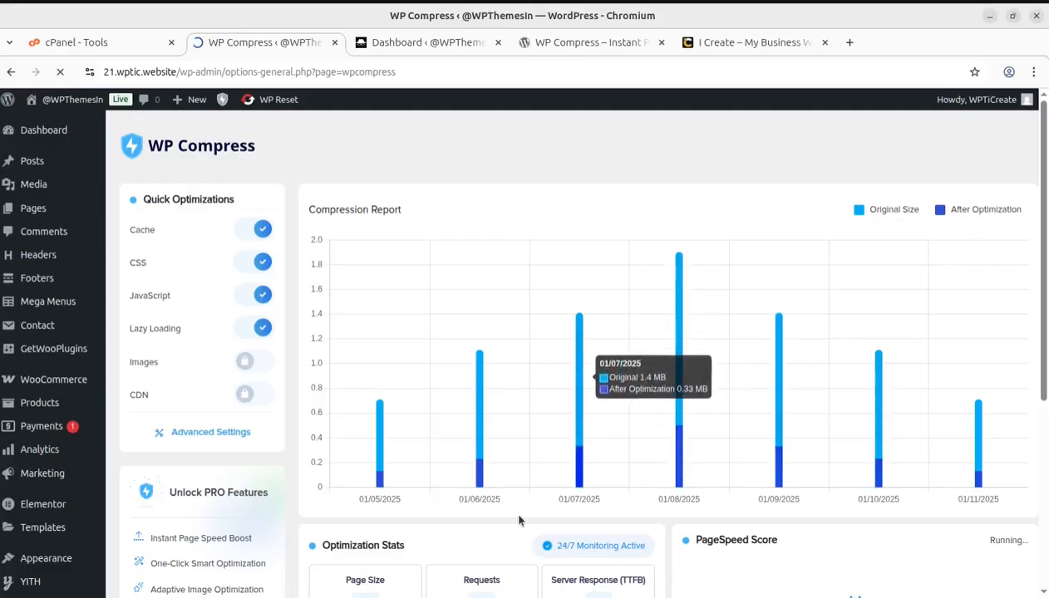
# Review the WP Compress quick optimizations and statistics, and switch to Advanced Settings to look over the optimization dashboard and its sections
pyautogui.scroll(-2, 827, 497)
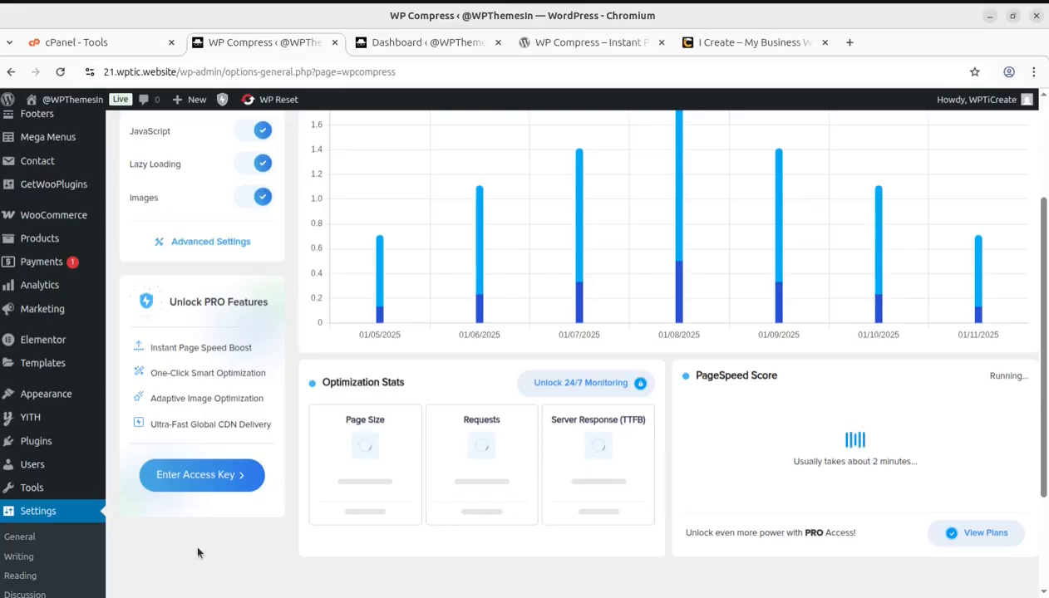
pyautogui.scroll(3, 197, 553)
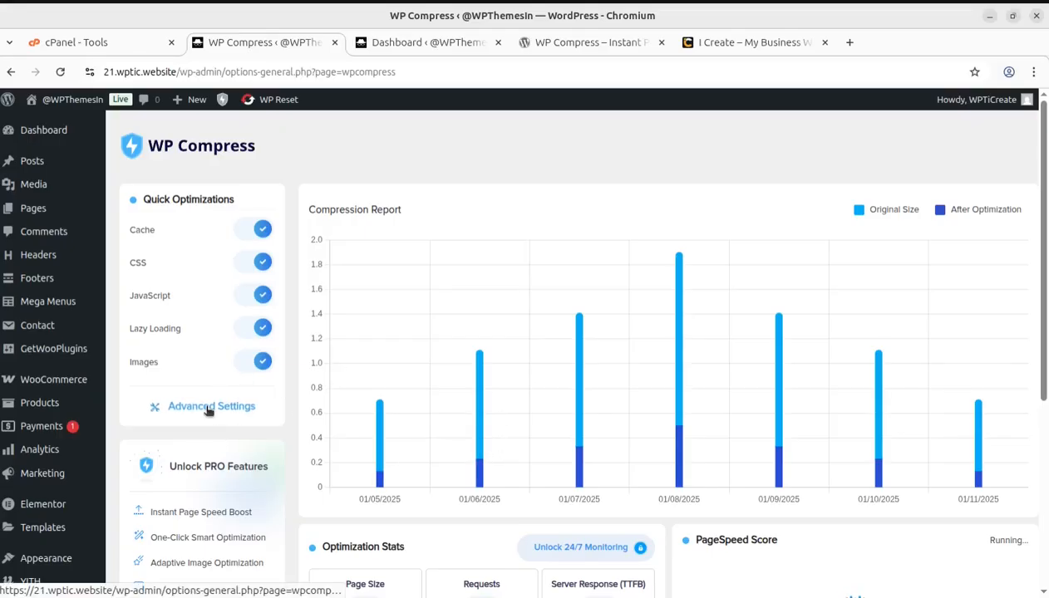
pyautogui.scroll(-2, 241, 413)
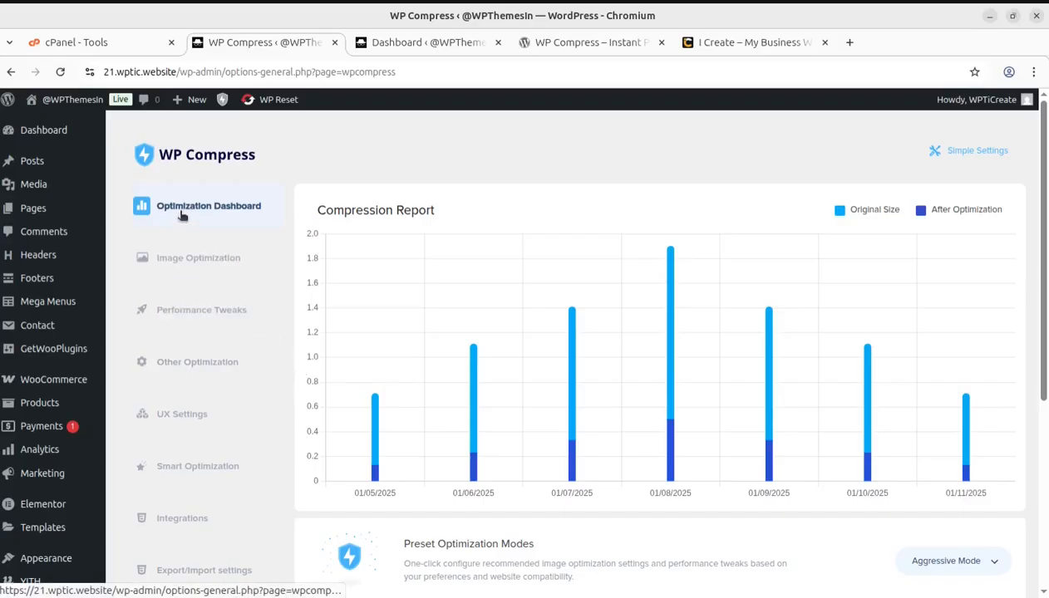
pyautogui.scroll(-4, 208, 553)
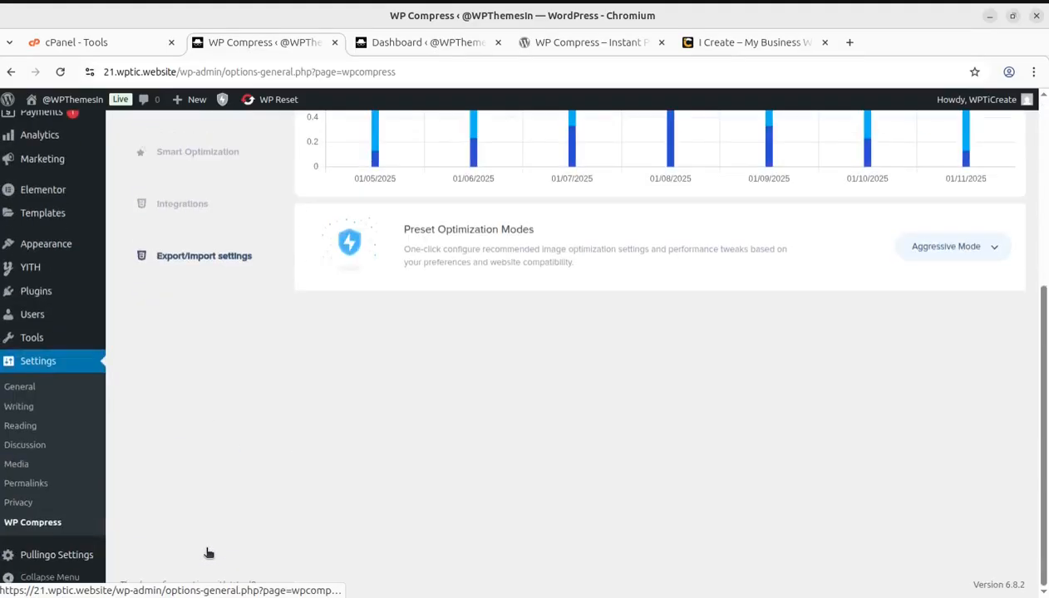
pyautogui.scroll(4, 208, 553)
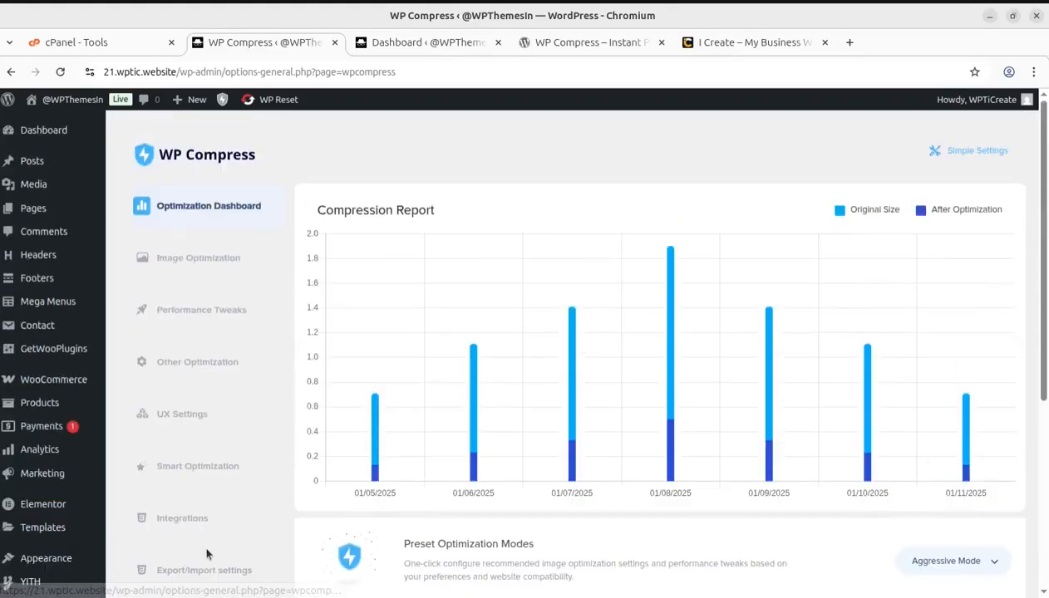
# Examine the Adaptive Images and Lazy Loading options in the Image Optimization settings
pyautogui.click(187, 262)
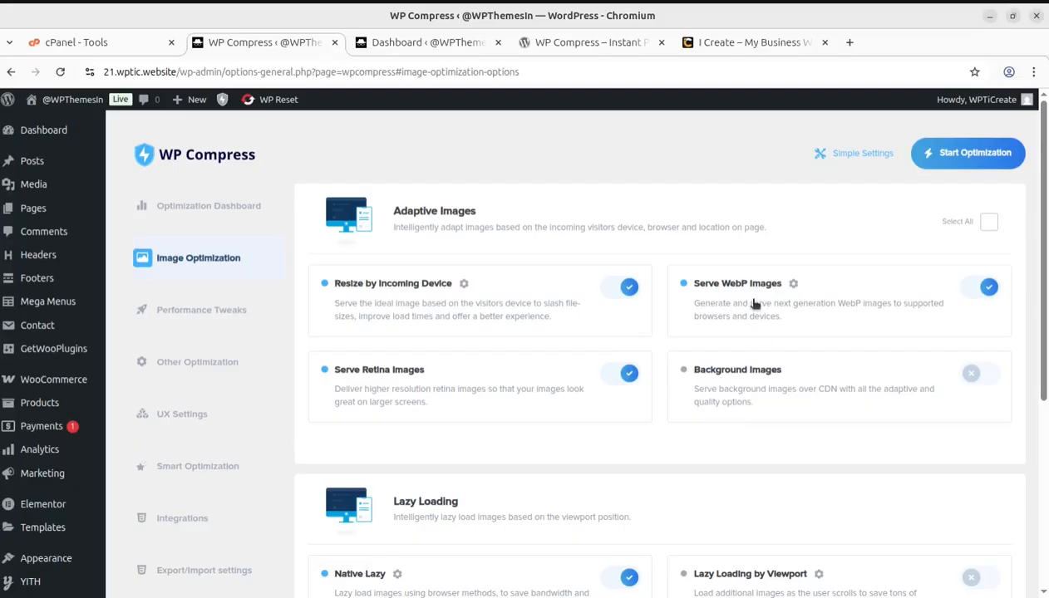
pyautogui.scroll(-2, 753, 304)
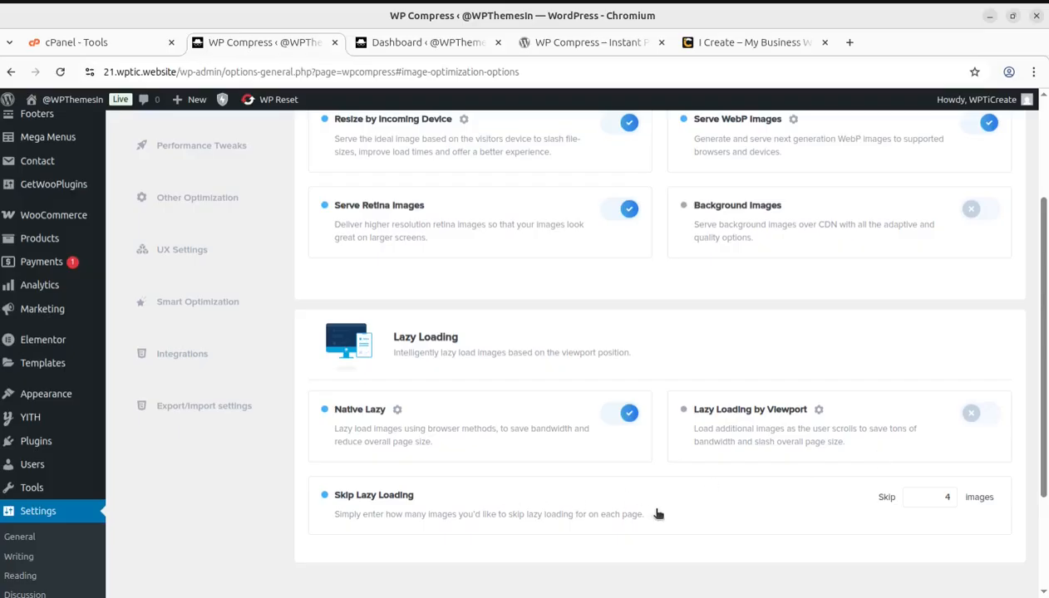
pyautogui.scroll(3, 540, 436)
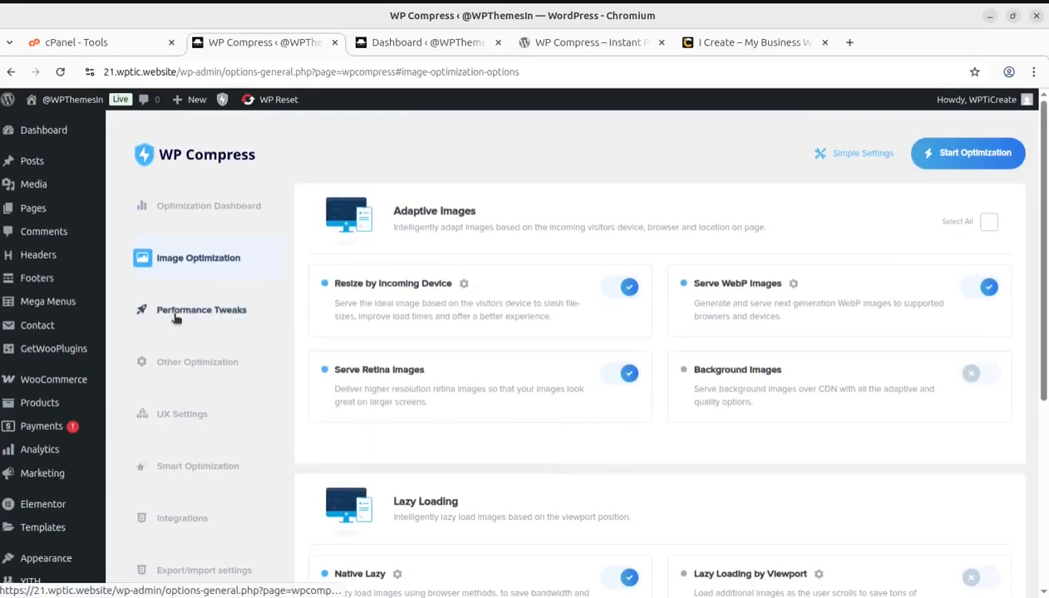
# Examine the caching, CSS and JavaScript options in Performance Tweaks, switching Critical CSS off and back on
pyautogui.click(177, 315)
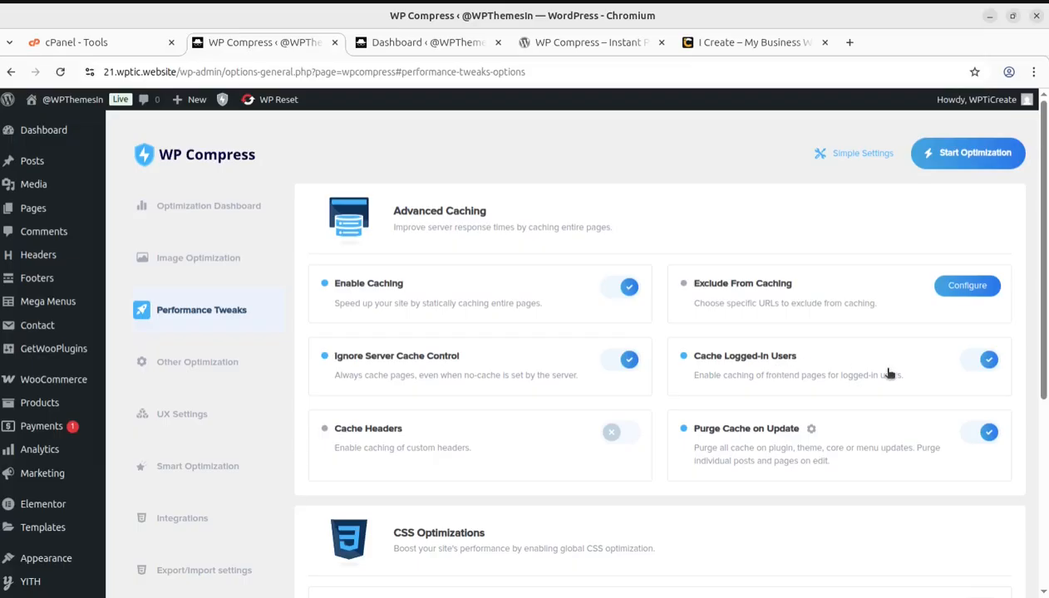
pyautogui.scroll(-2, 918, 379)
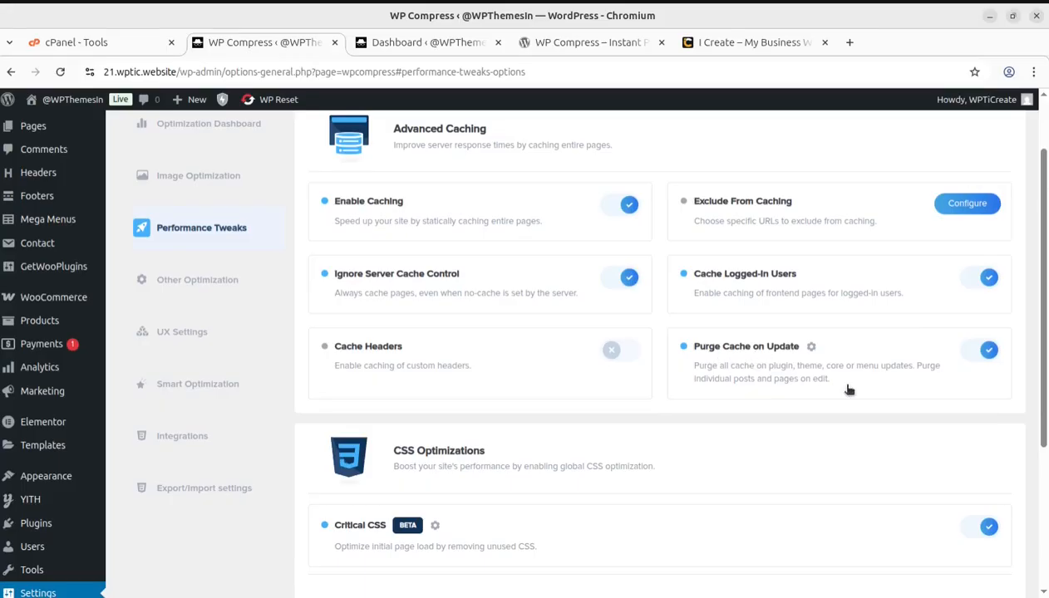
pyautogui.scroll(-5, 543, 367)
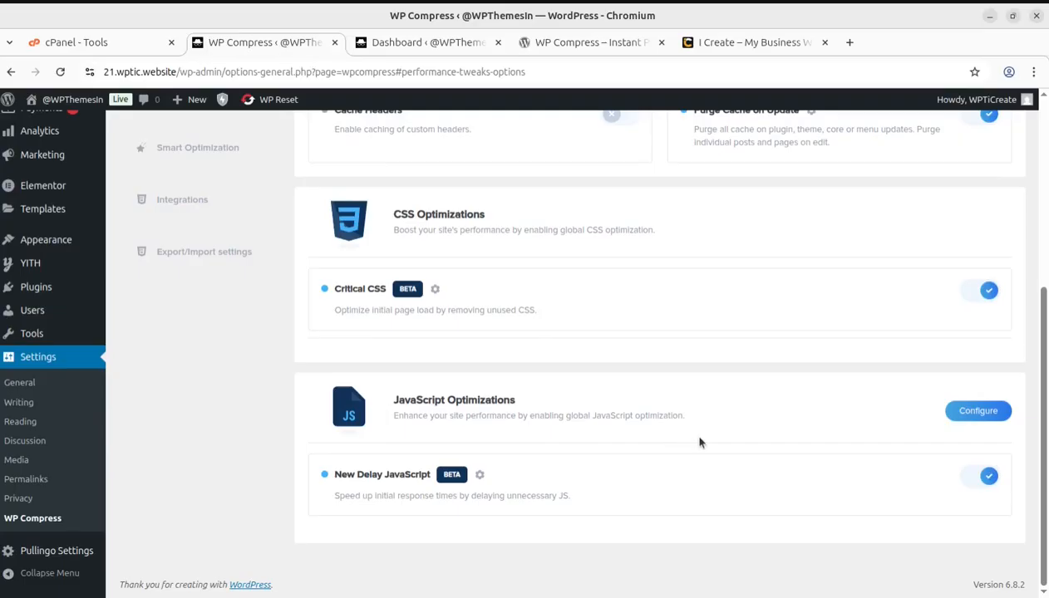
pyautogui.click(969, 293)
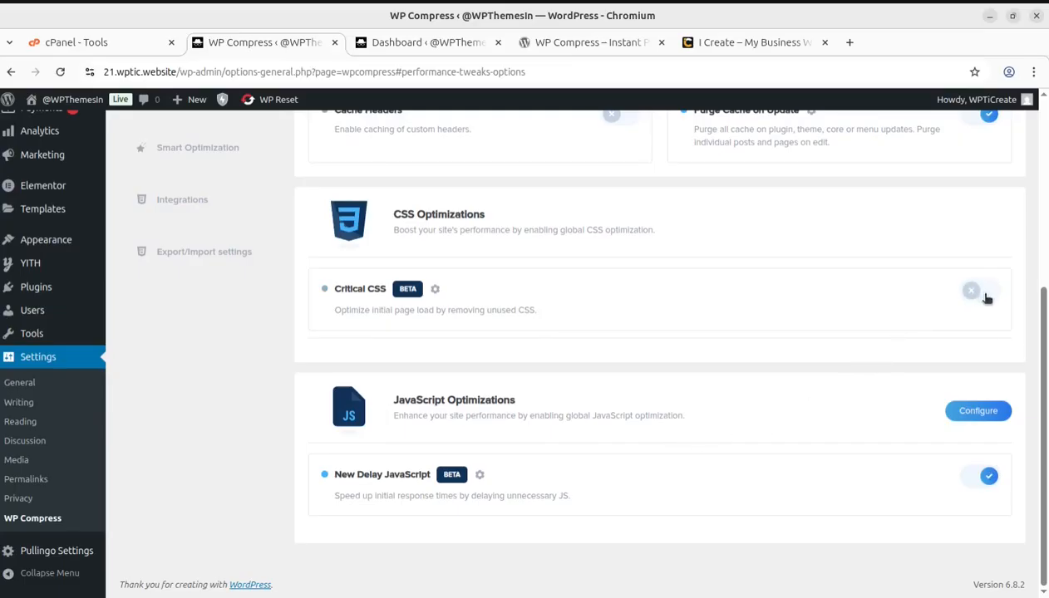
pyautogui.click(987, 297)
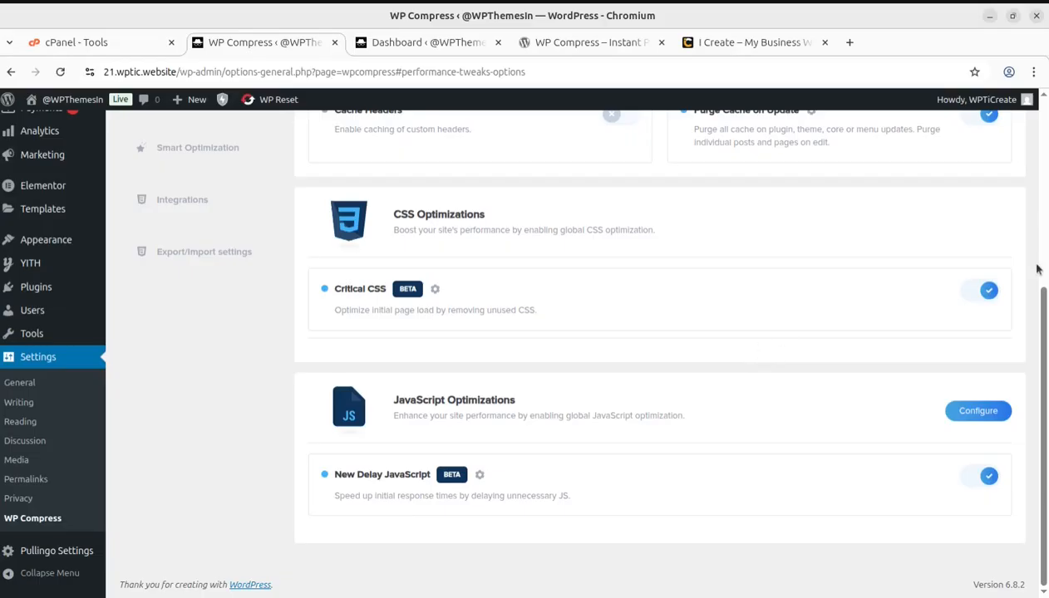
pyautogui.scroll(2, 1001, 345)
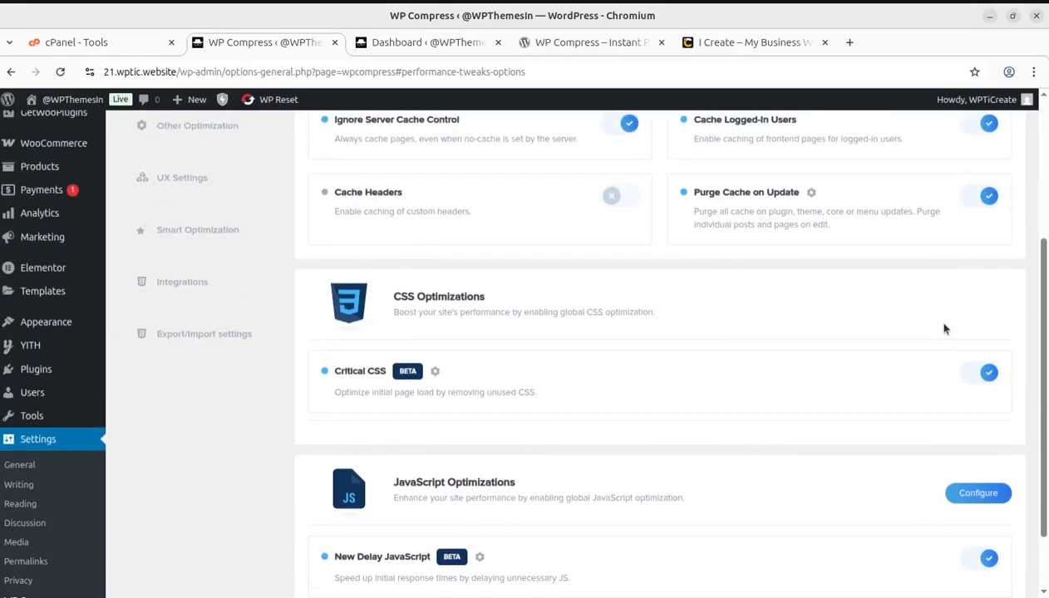
pyautogui.scroll(5, 943, 329)
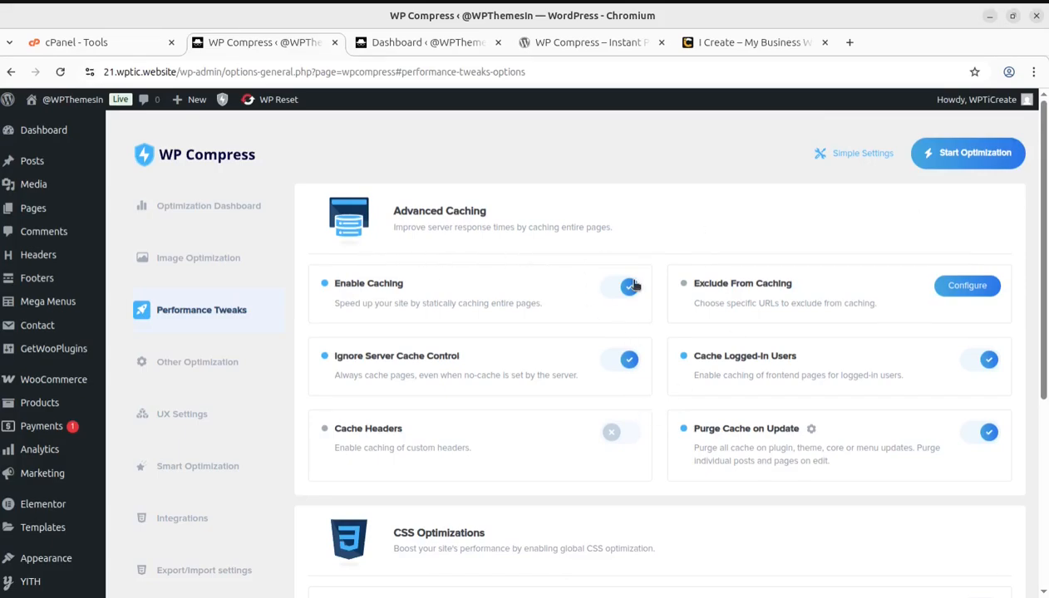
# Examine the Other Optimization settings, from WooCommerce Tweaks and lazy loading to Optimize External URLs
pyautogui.click(176, 372)
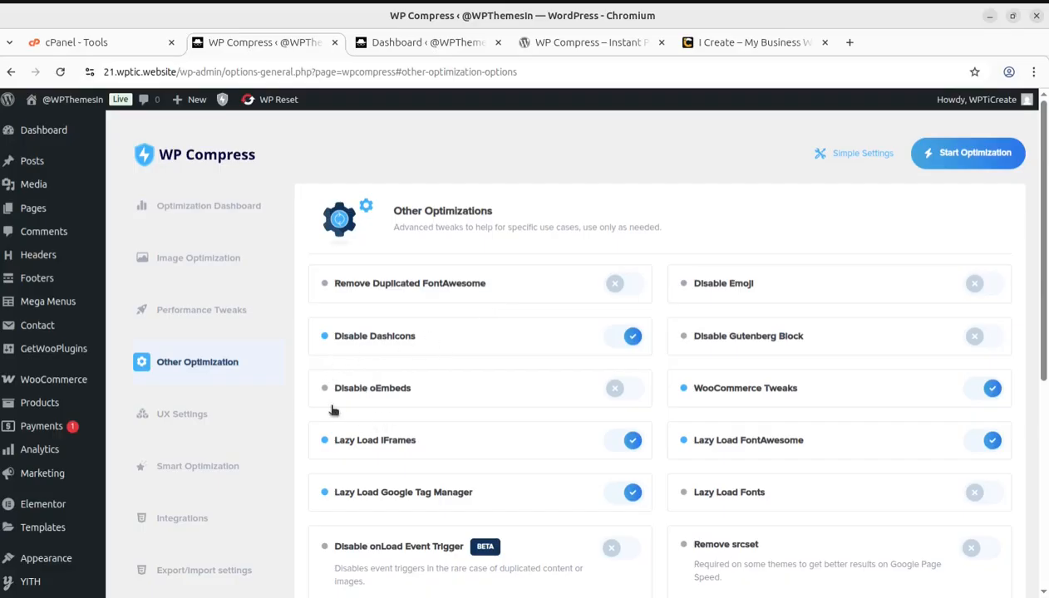
pyautogui.scroll(-3, 709, 356)
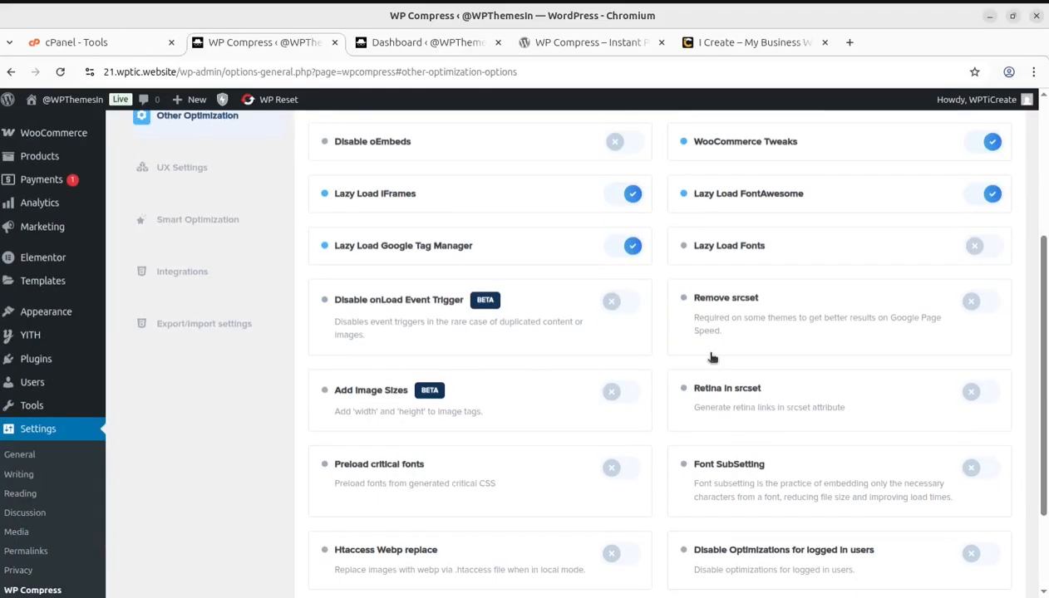
pyautogui.scroll(2, 712, 358)
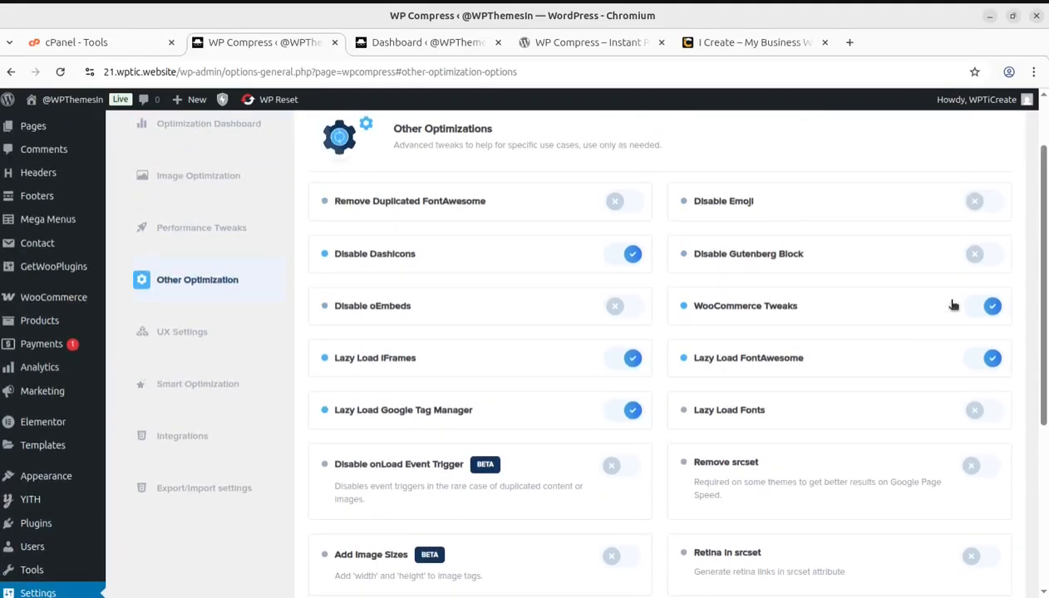
pyautogui.scroll(-3, 561, 402)
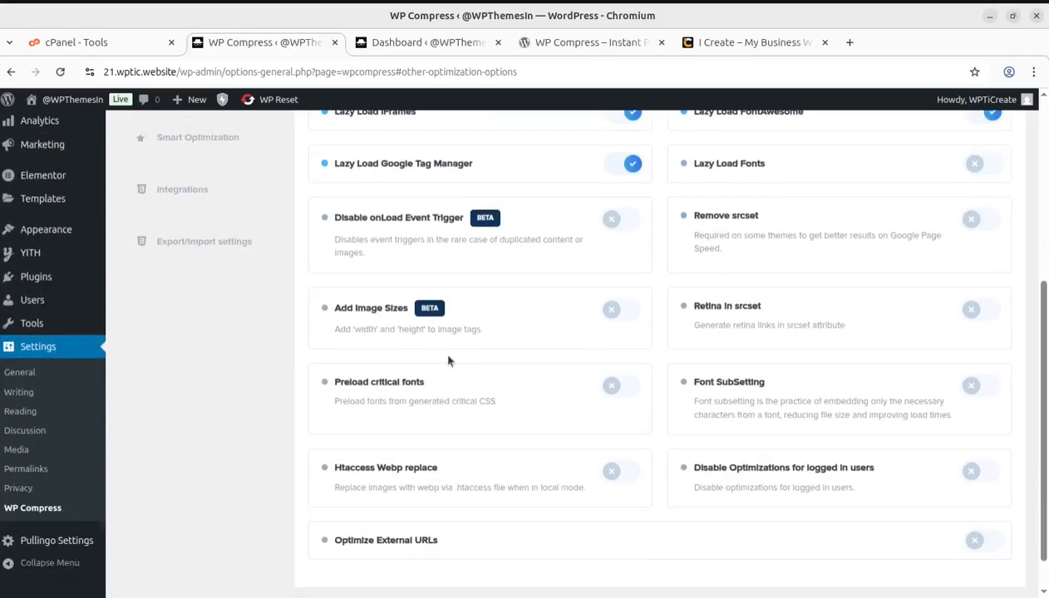
# Examine the UX Settings of WP Compress, switching Hide Critical CSS Status on and back off
pyautogui.scroll(-1, 512, 339)
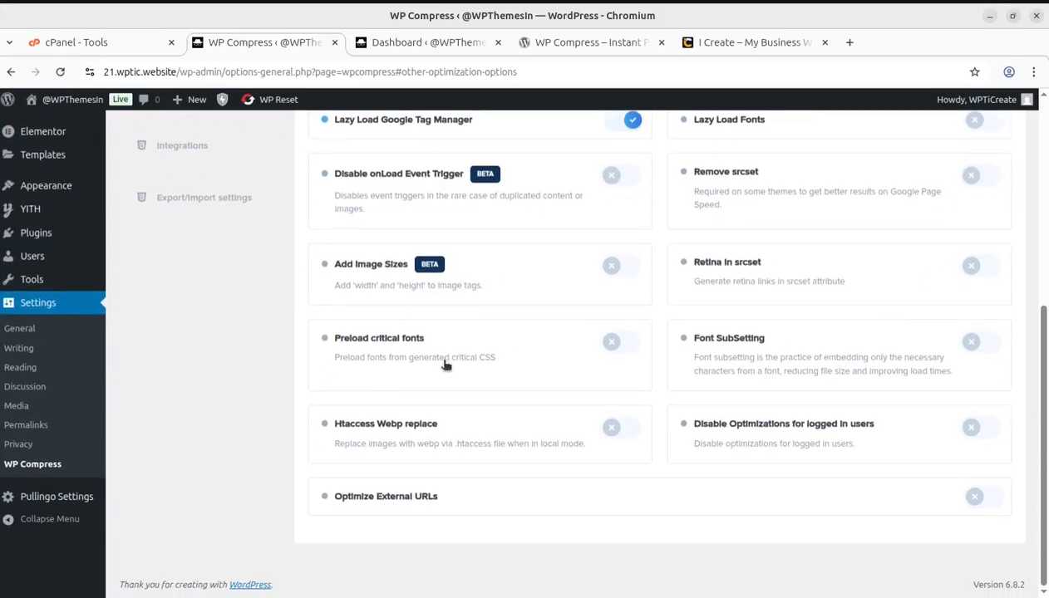
pyautogui.scroll(5, 276, 316)
pyautogui.click(170, 423)
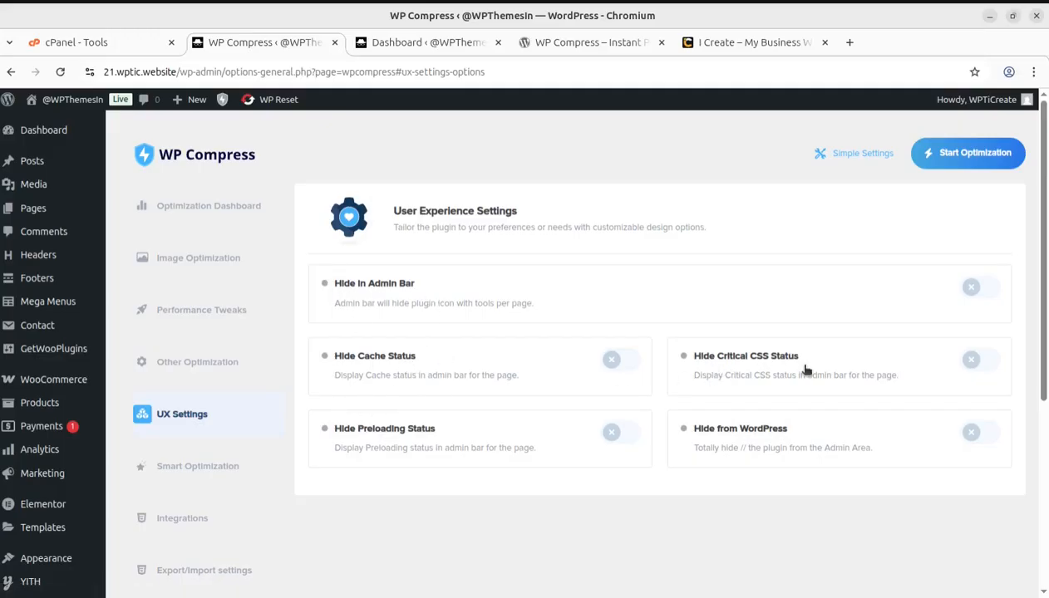
pyautogui.click(969, 362)
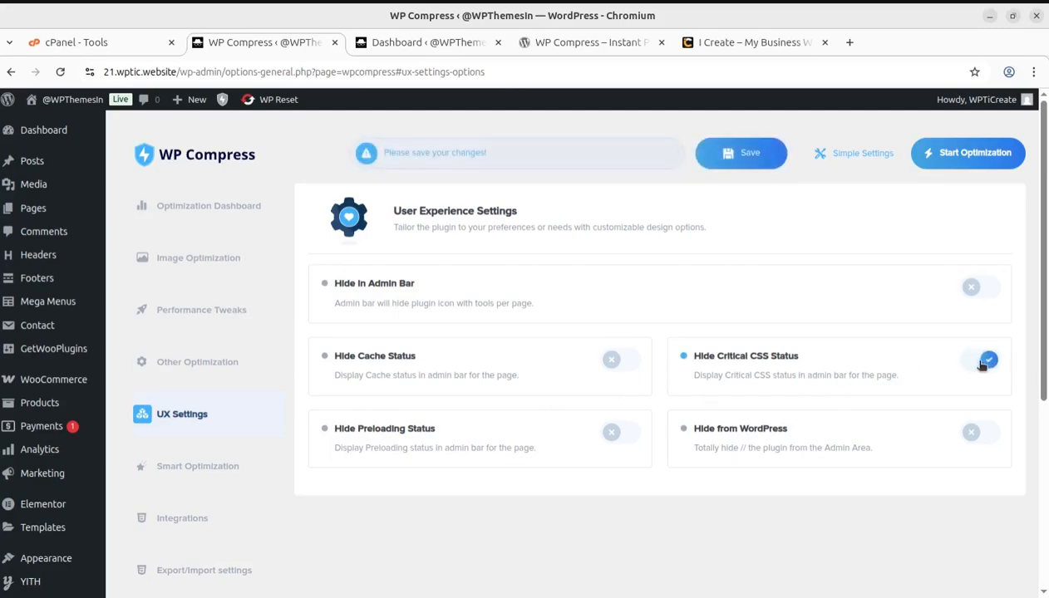
pyautogui.click(982, 364)
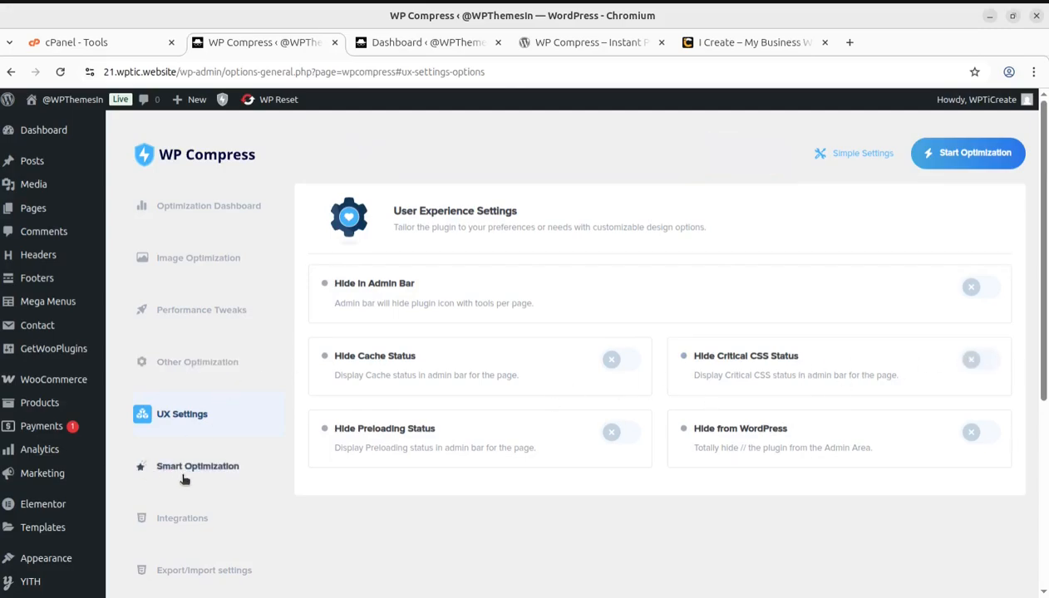
# Review the list of pages and their optimization status in the Smart Optimization section
pyautogui.scroll(-2, 185, 480)
pyautogui.click(187, 387)
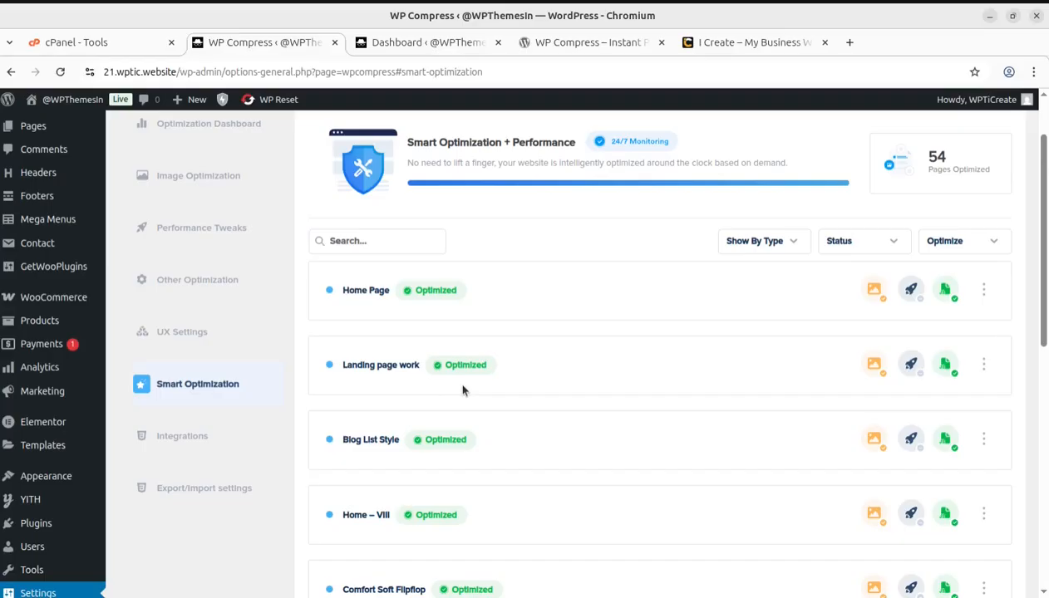
pyautogui.scroll(-4, 578, 463)
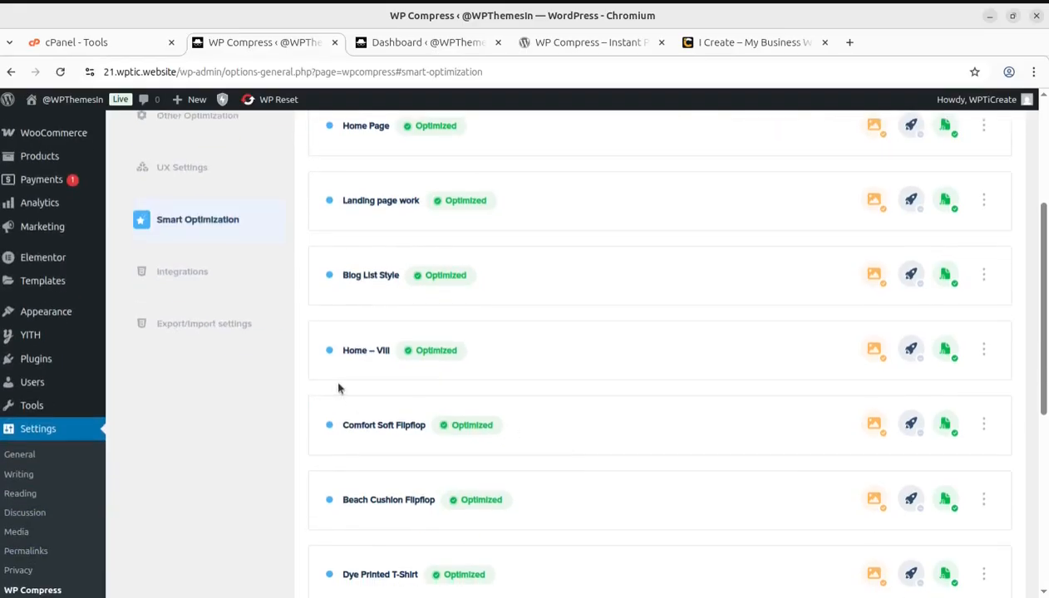
pyautogui.scroll(-8, 606, 400)
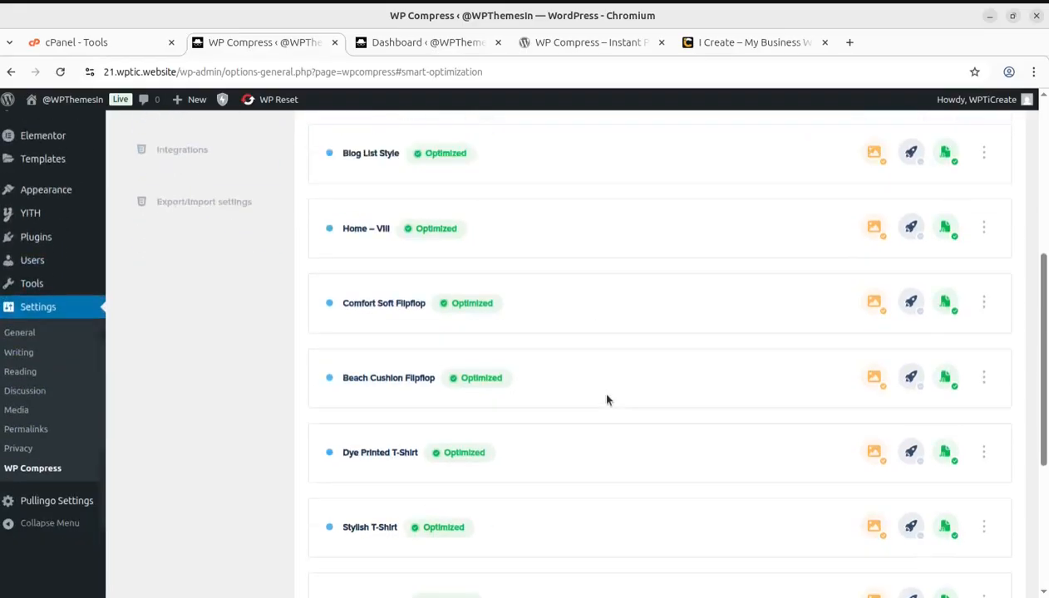
pyautogui.scroll(10, 465, 539)
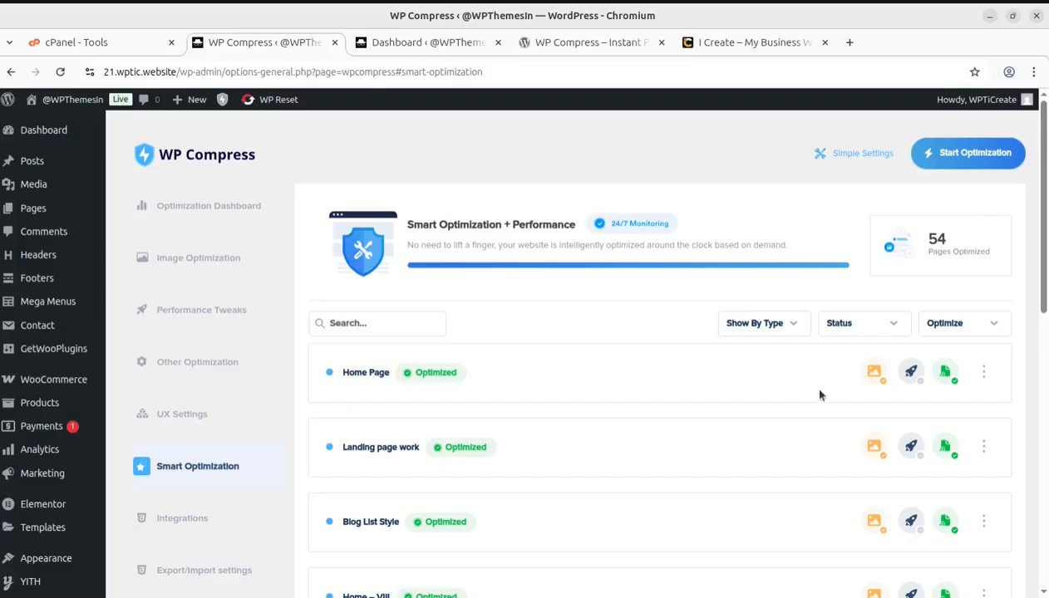
pyautogui.scroll(-2, 820, 396)
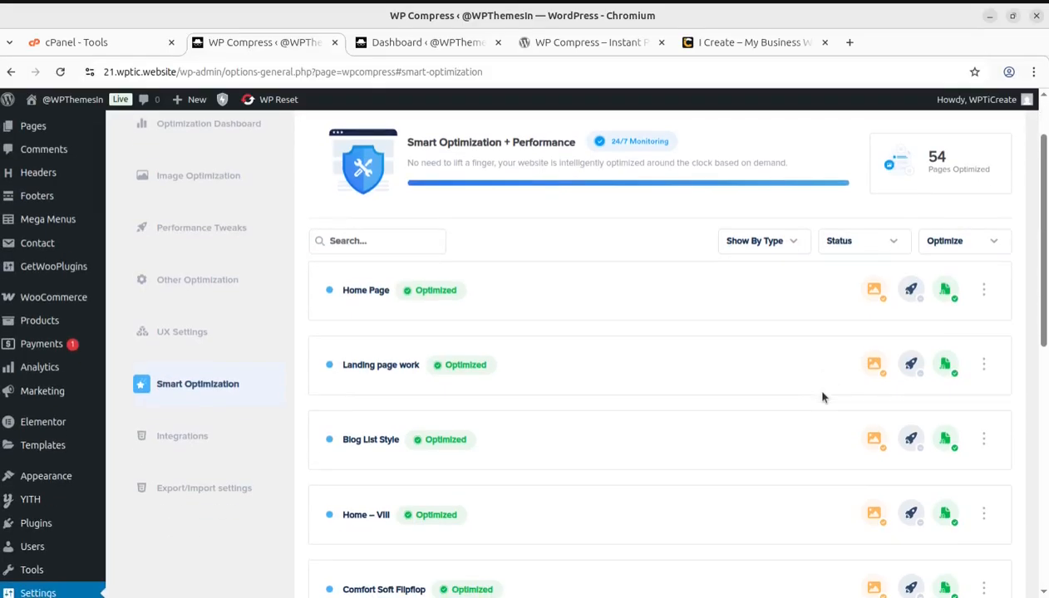
# Examine the CloudFlare Integration options in the Integrations section
pyautogui.click(193, 436)
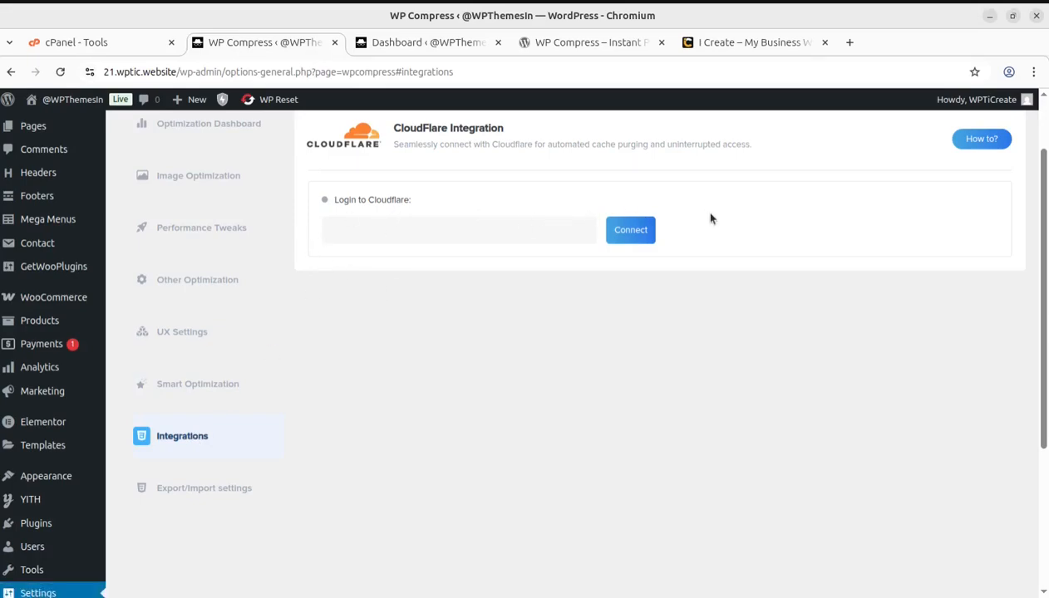
pyautogui.scroll(2, 183, 490)
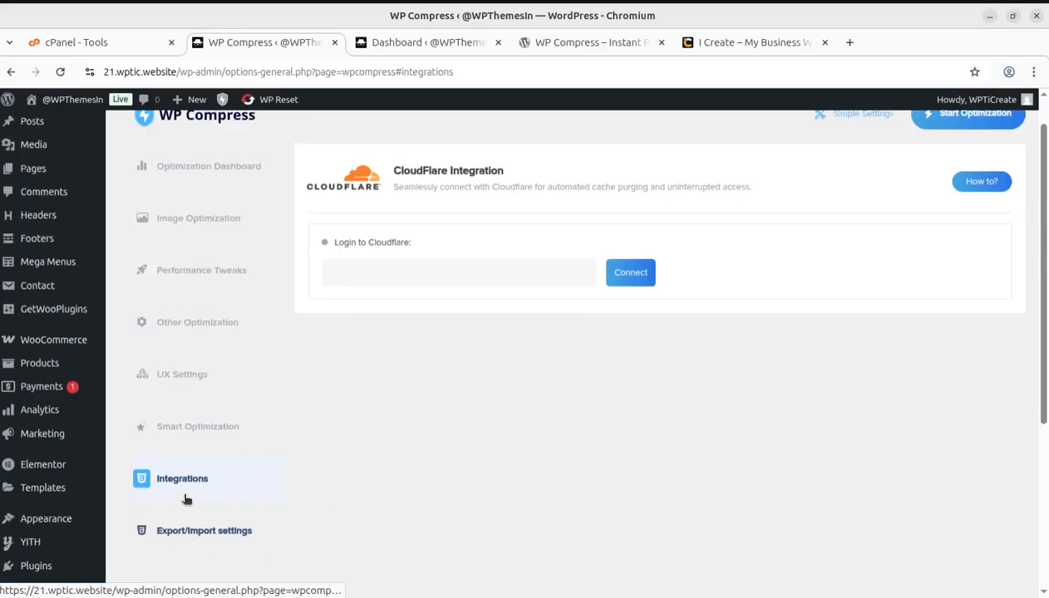
pyautogui.scroll(-5, 407, 529)
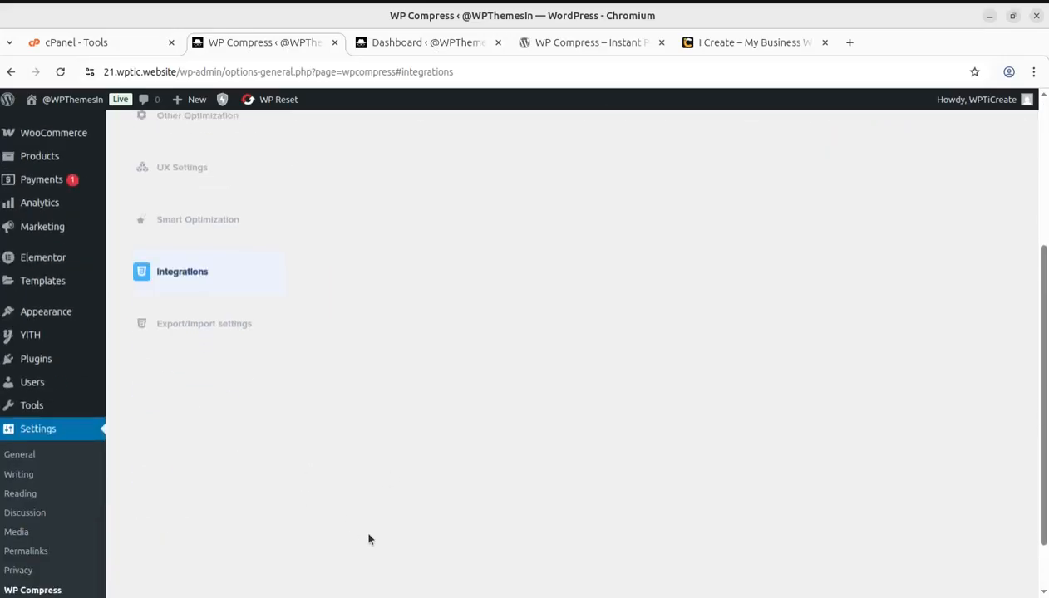
pyautogui.scroll(5, 226, 457)
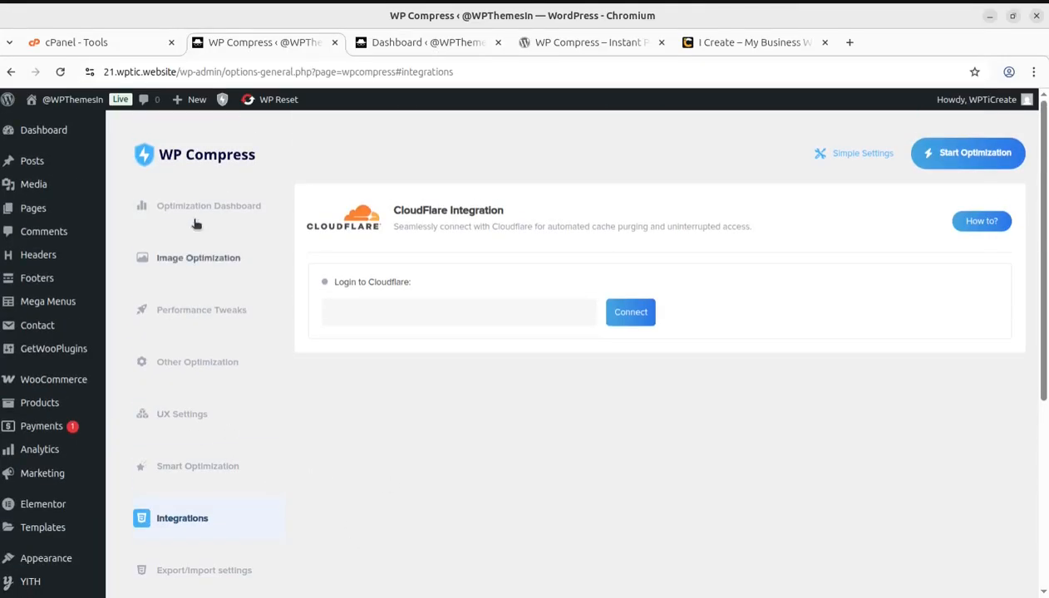
pyautogui.scroll(-5, 94, 508)
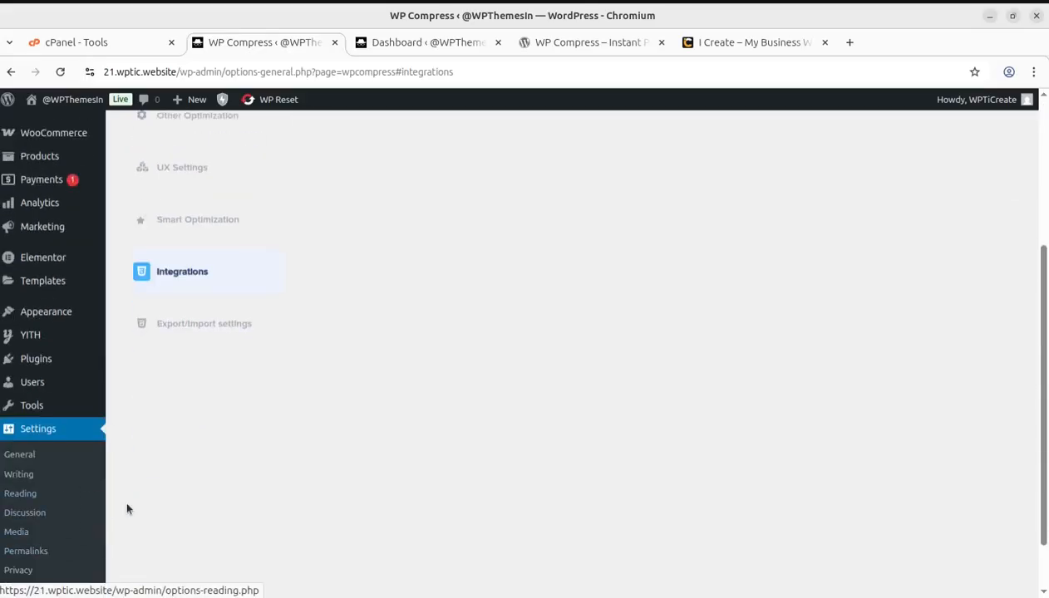
pyautogui.scroll(-1, 76, 484)
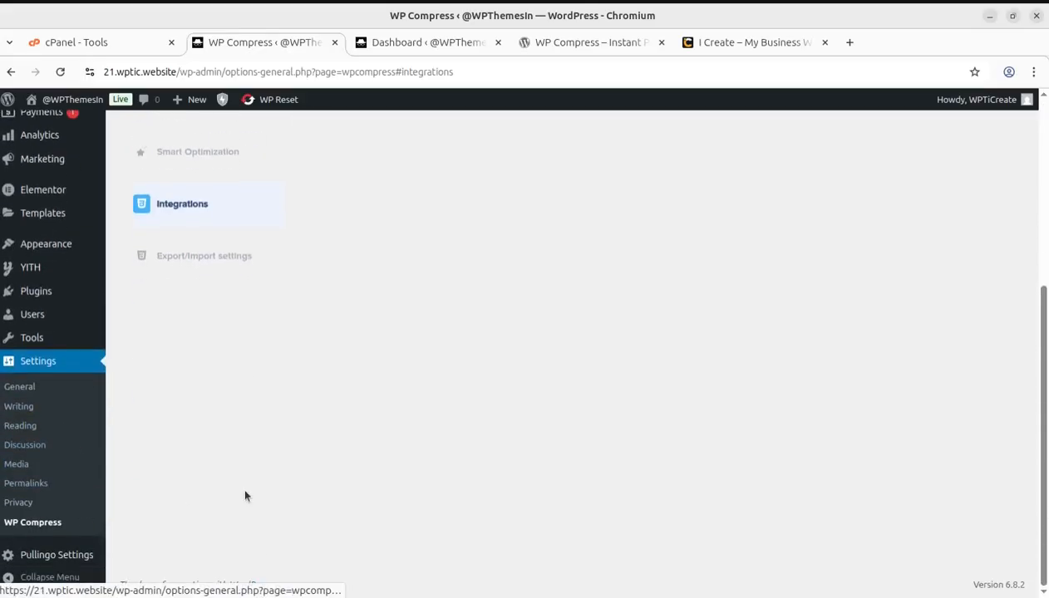
# Return to the Optimization Dashboard, look over the Compression Report and start the optimization
pyautogui.scroll(6, 257, 494)
pyautogui.click(209, 210)
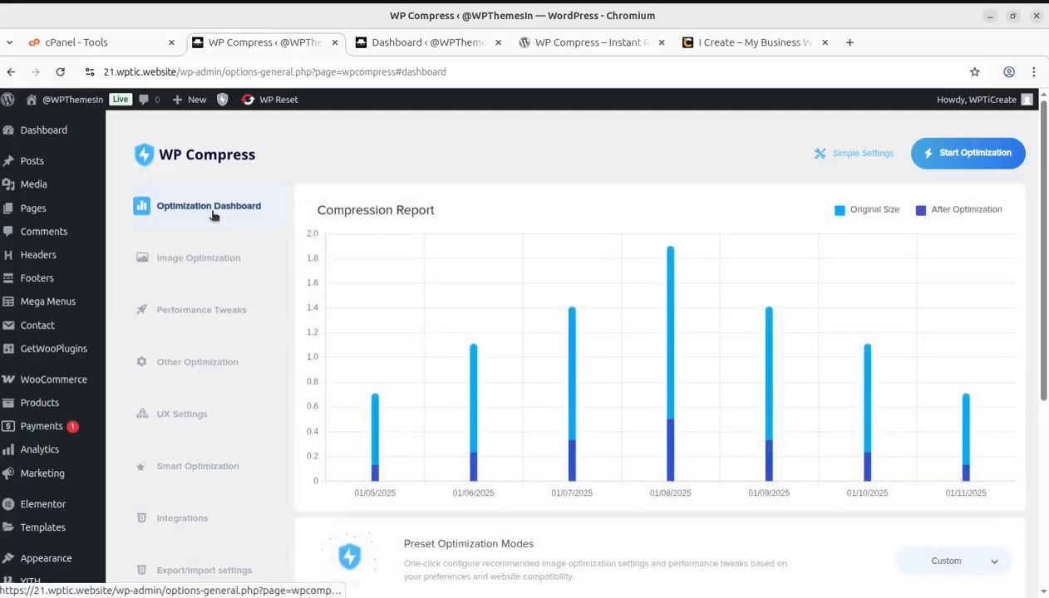
pyautogui.scroll(-5, 937, 447)
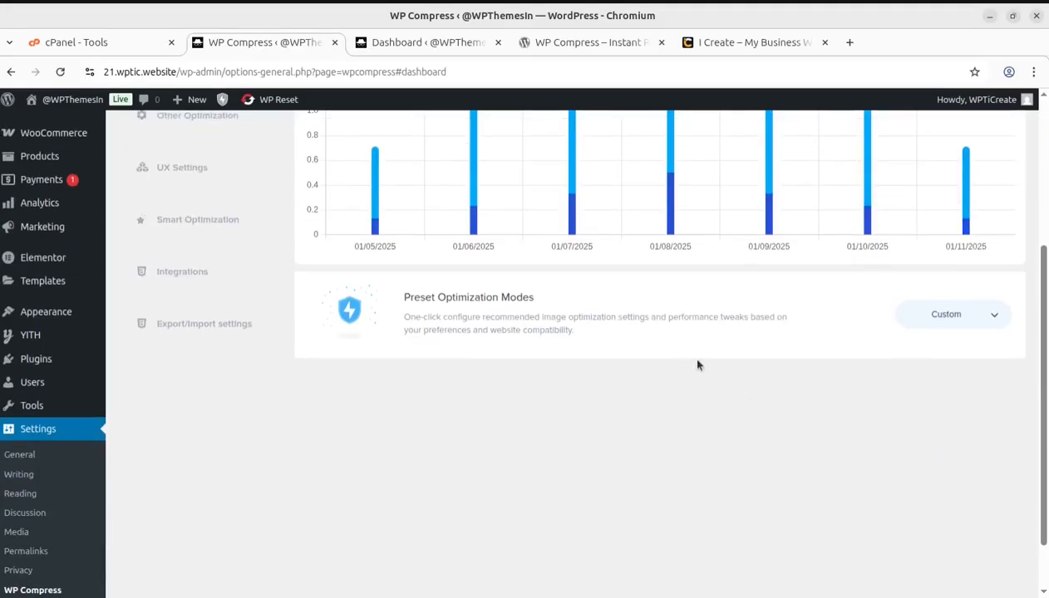
pyautogui.scroll(5, 688, 346)
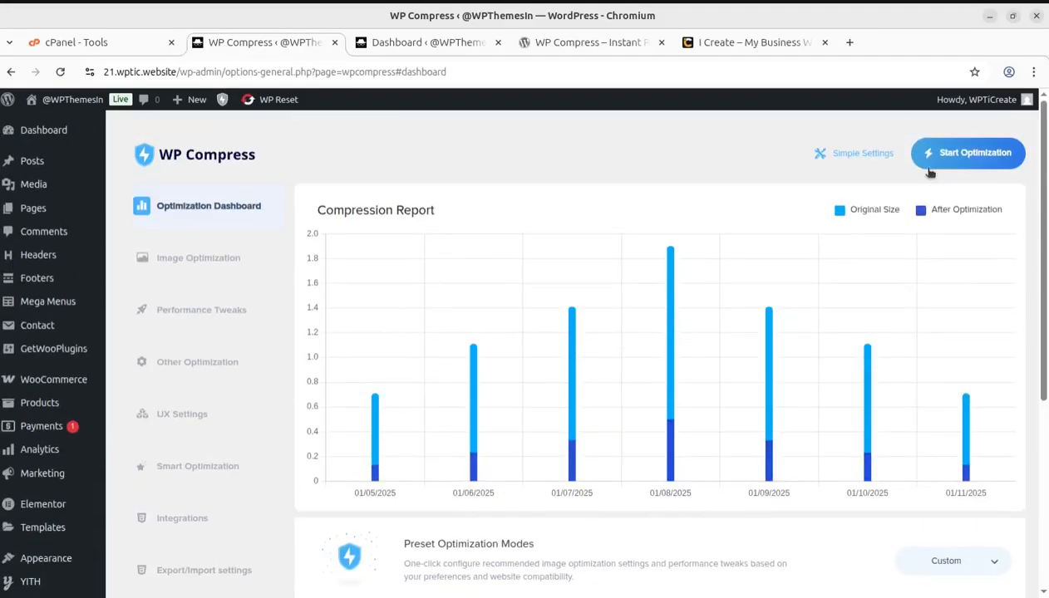
pyautogui.scroll(-2, 304, 414)
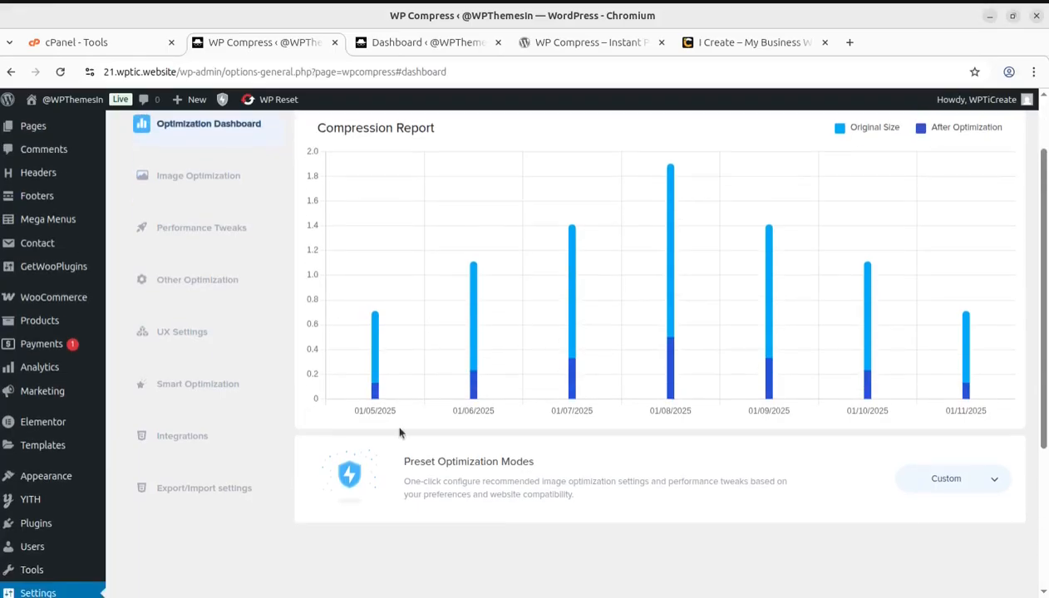
pyautogui.scroll(2, 723, 434)
pyautogui.click(928, 152)
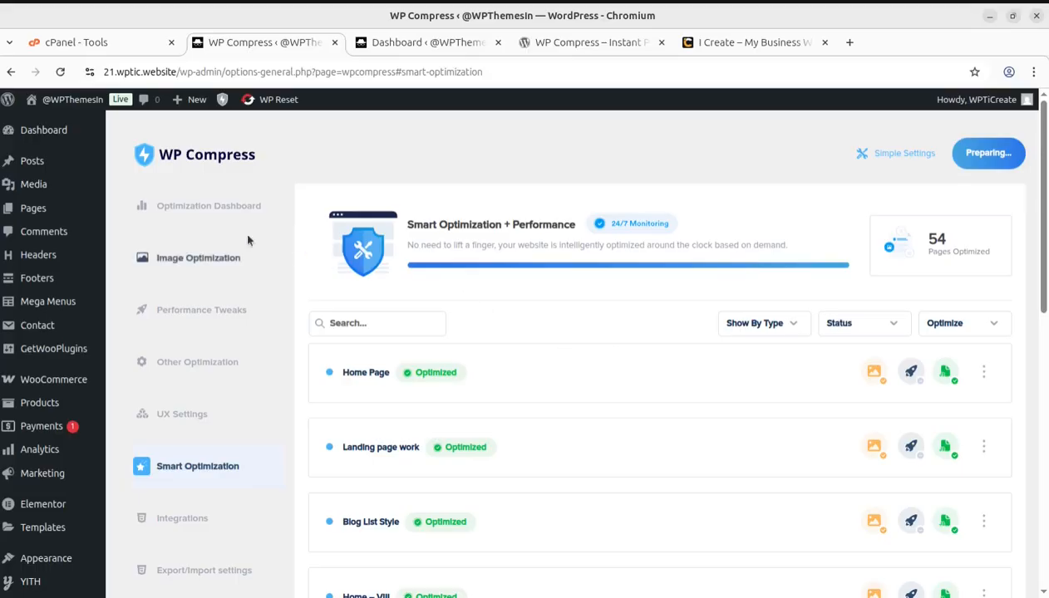
# Go back to the Optimization Dashboard and view the Preset Optimization Modes without changing the selection
pyautogui.click(204, 207)
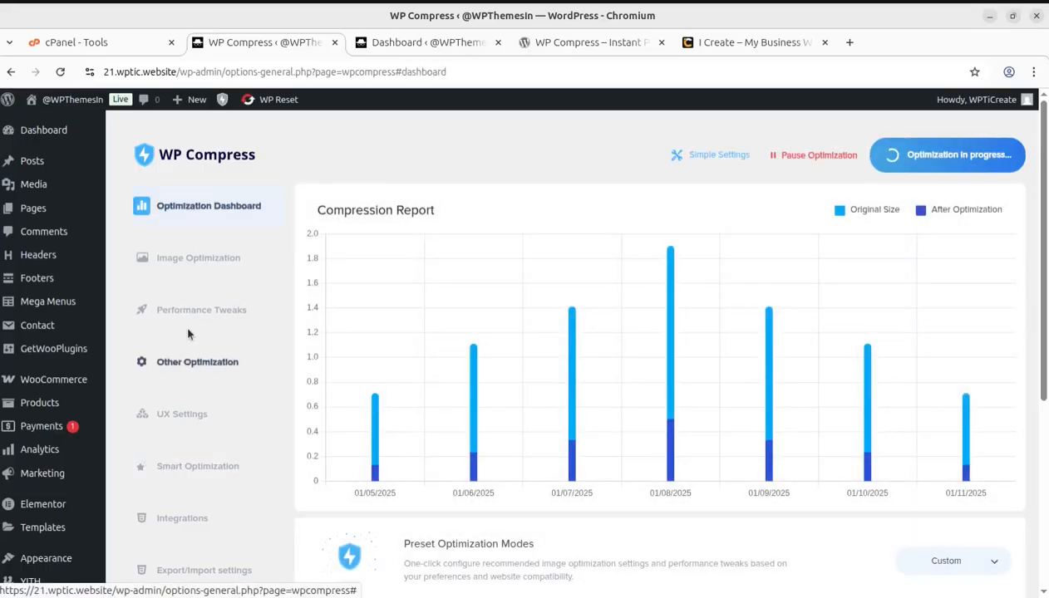
pyautogui.scroll(-1, 514, 520)
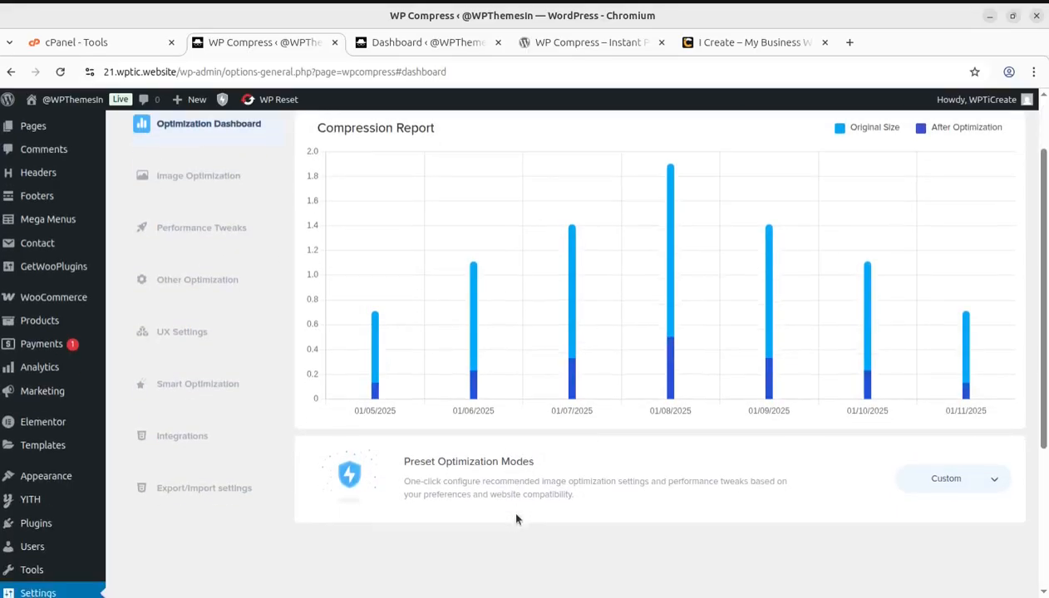
pyautogui.click(1001, 479)
pyautogui.click(864, 122)
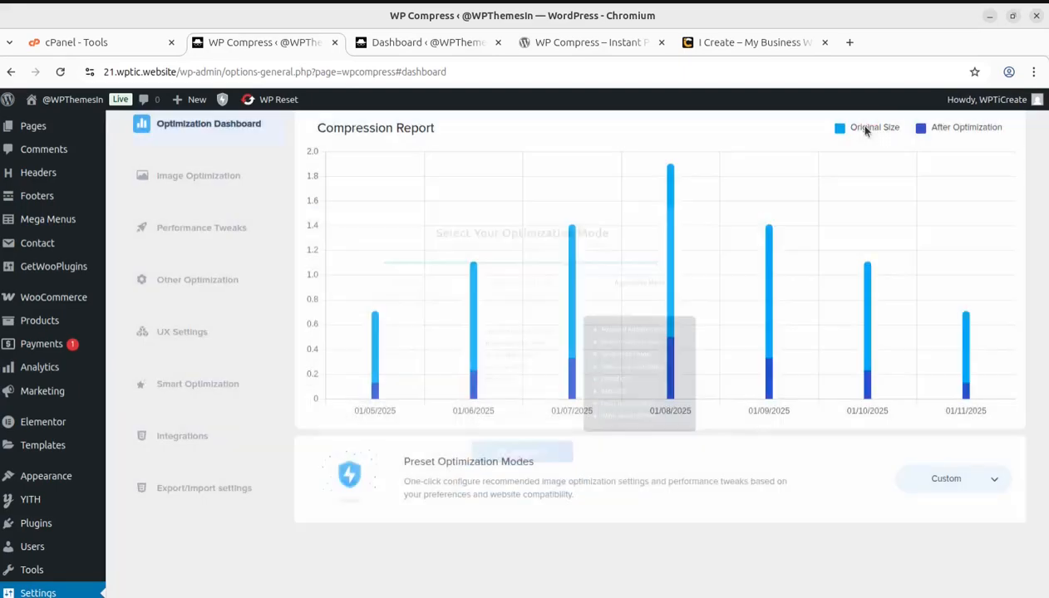
pyautogui.scroll(2, 805, 151)
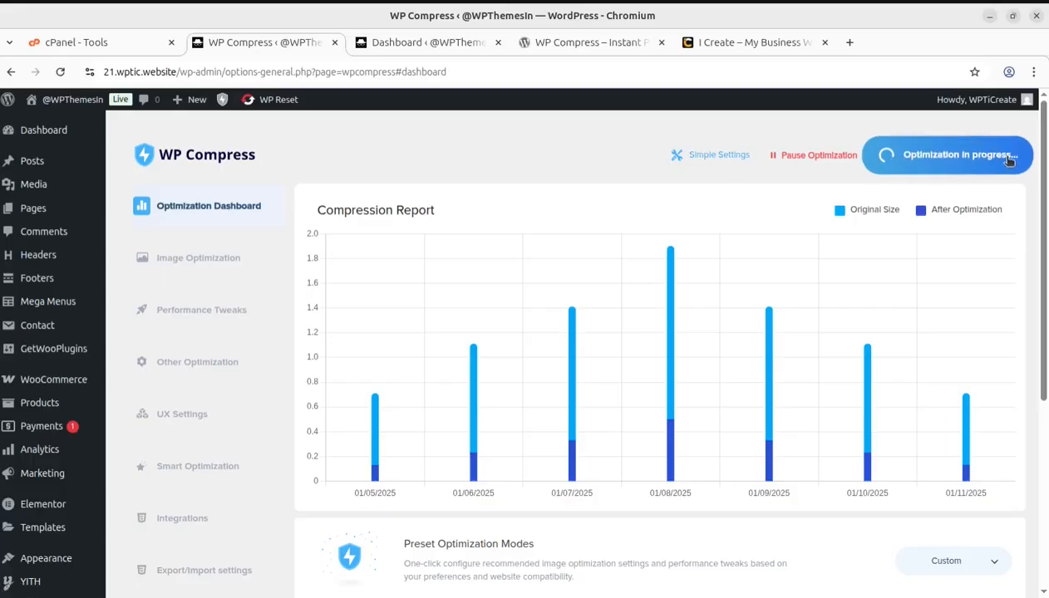
# Set the Preset Optimization Mode to Recommended Mode and save the settings
pyautogui.scroll(-3, 790, 474)
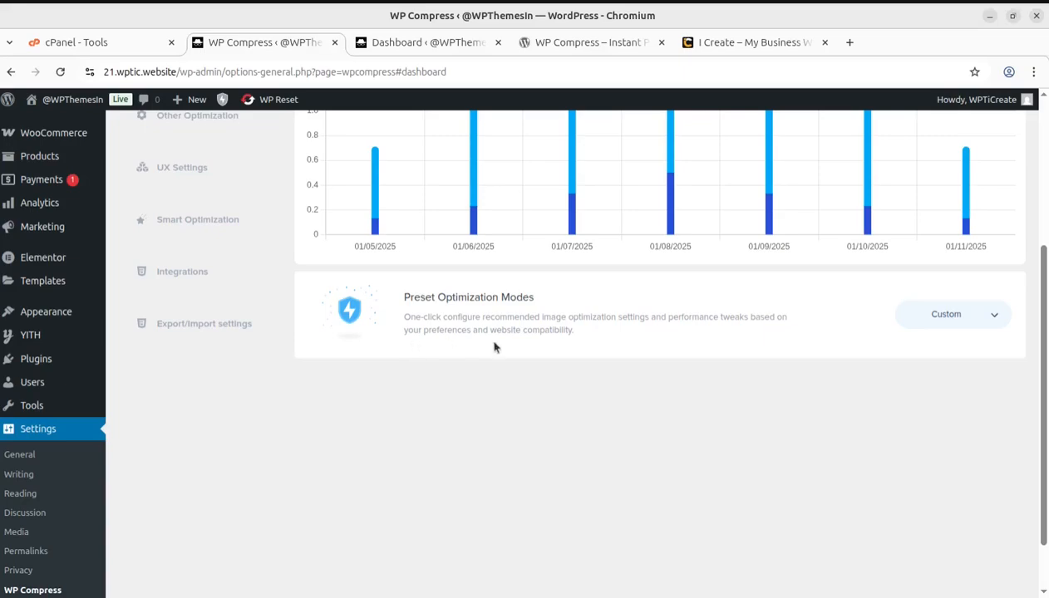
pyautogui.click(994, 320)
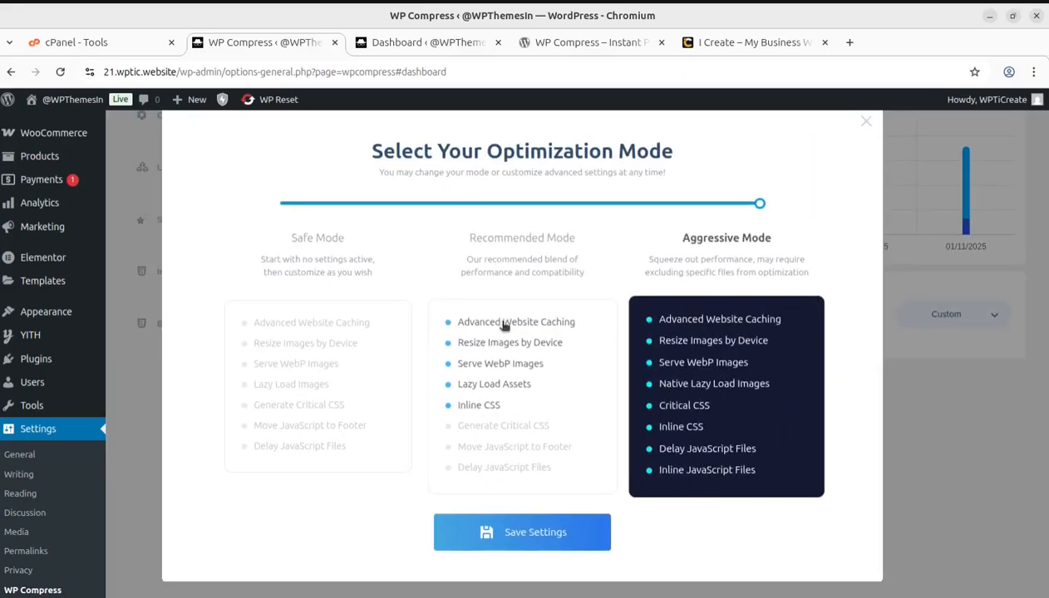
pyautogui.click(486, 384)
pyautogui.click(515, 544)
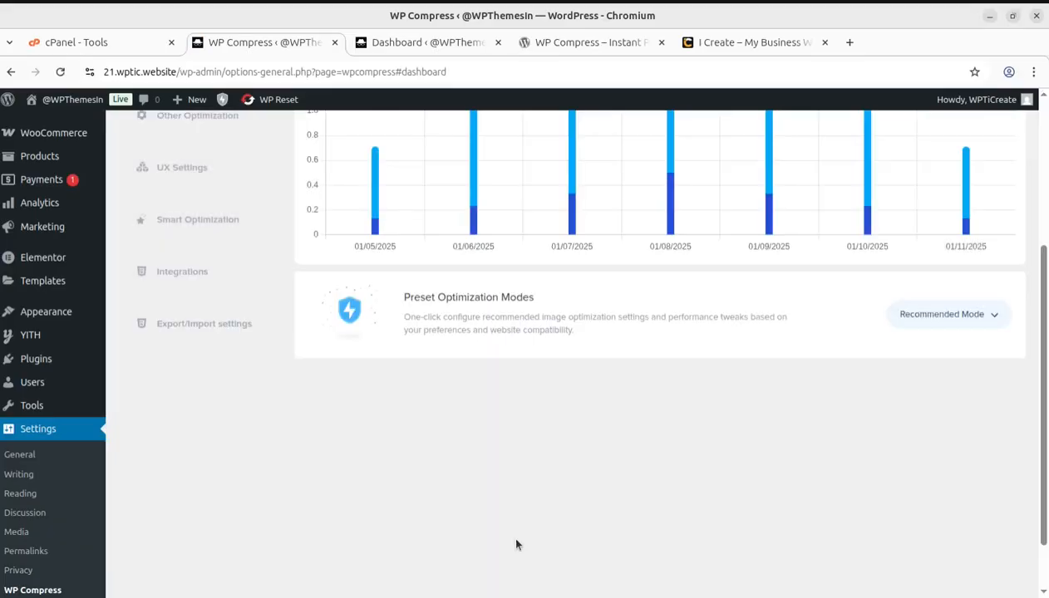
# Revisit the Image Optimization, Performance Tweaks, Other Optimization and UX Settings sections
pyautogui.scroll(3, 847, 334)
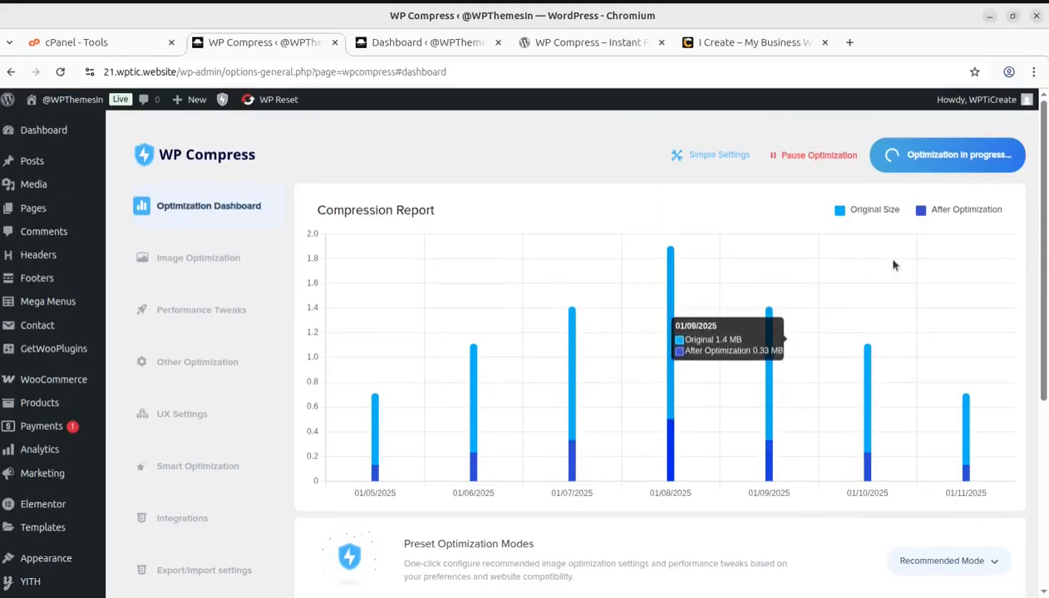
pyautogui.click(177, 264)
pyautogui.click(183, 320)
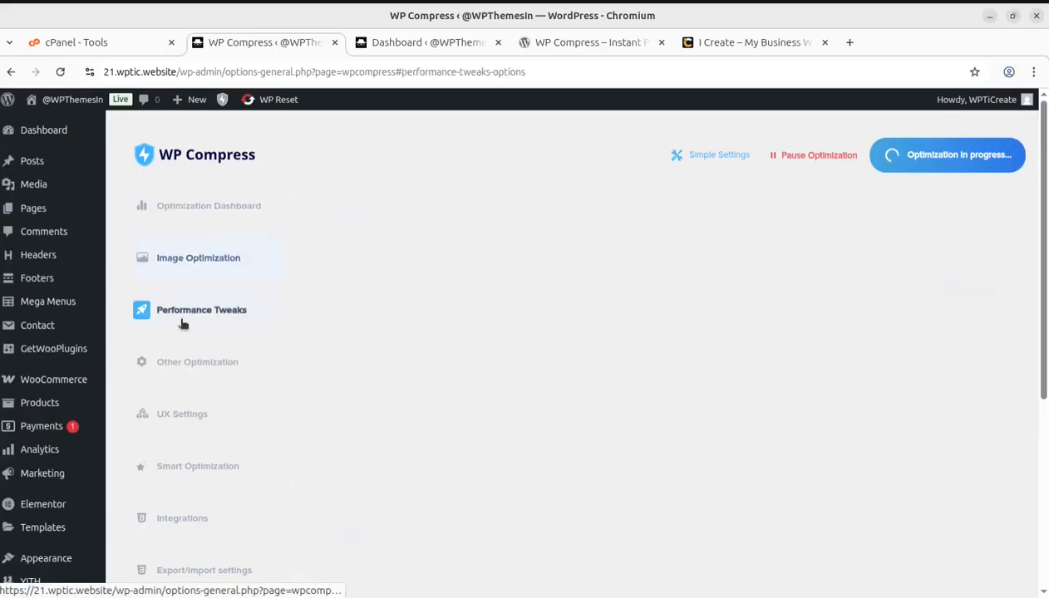
pyautogui.click(188, 372)
pyautogui.click(180, 418)
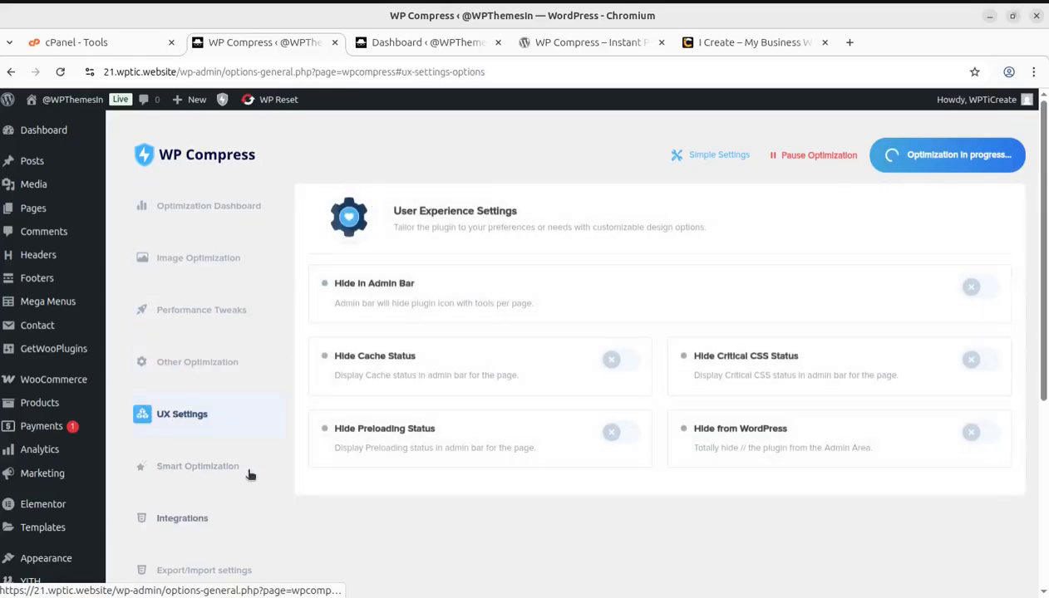
# Examine the Compression Report's original and optimized sizes and the preset mode on the Optimization Dashboard
pyautogui.click(177, 213)
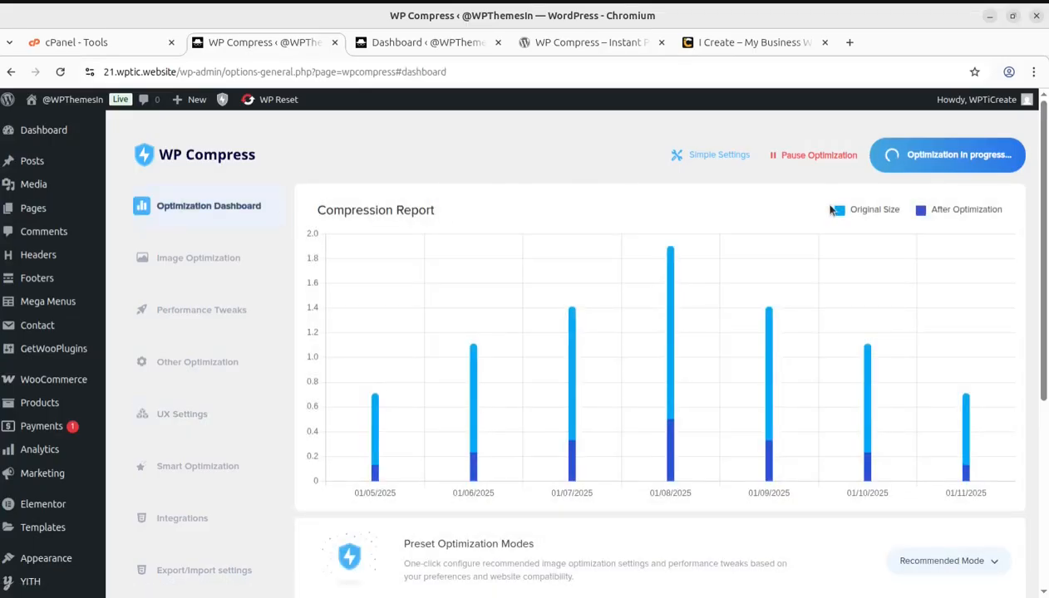
pyautogui.moveTo(374, 470)
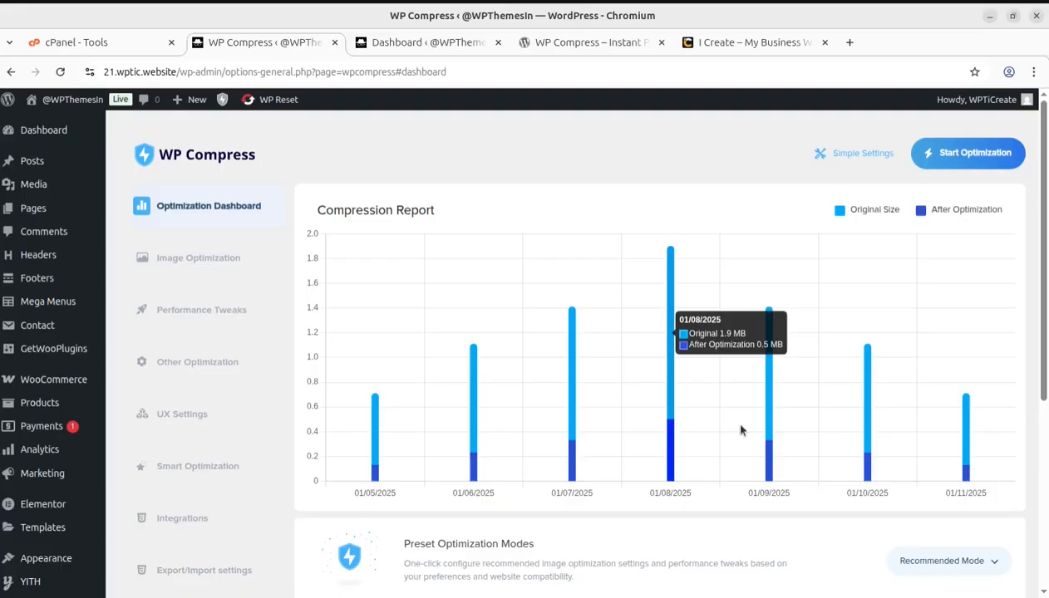
pyautogui.scroll(-1, 656, 470)
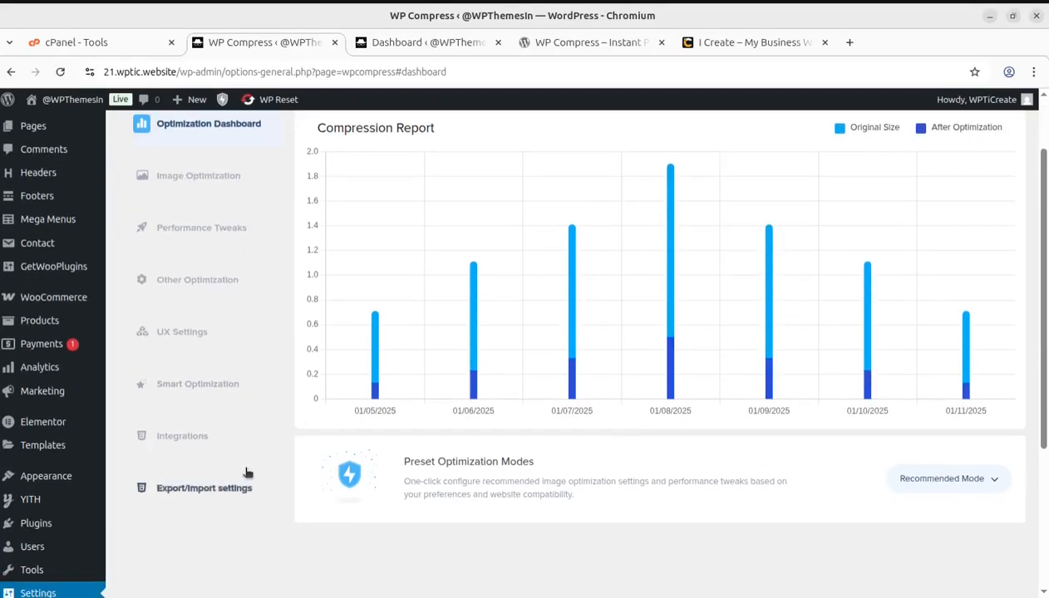
pyautogui.scroll(-3, 845, 418)
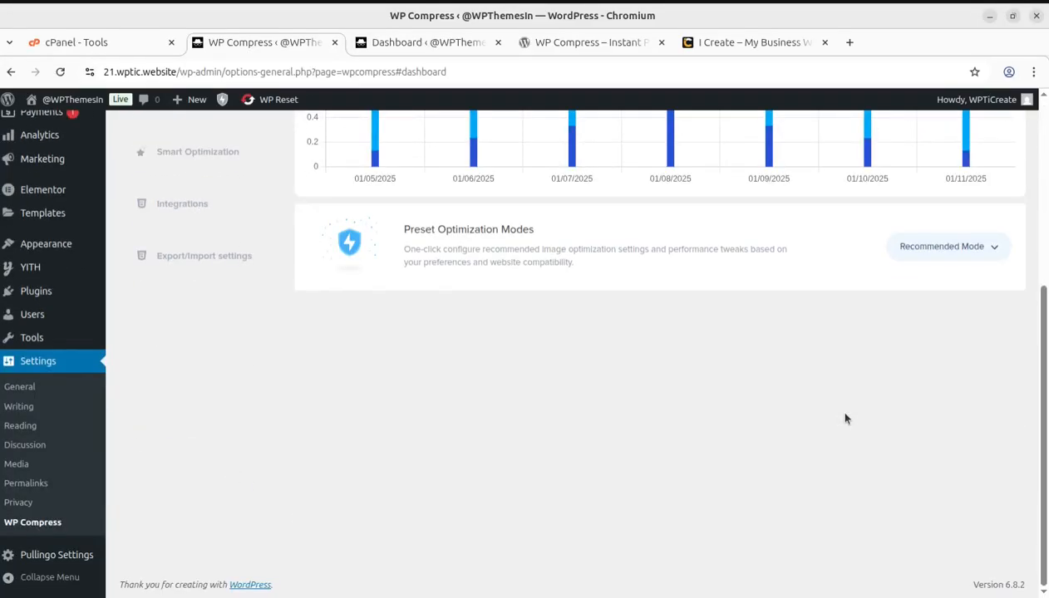
pyautogui.scroll(4, 845, 418)
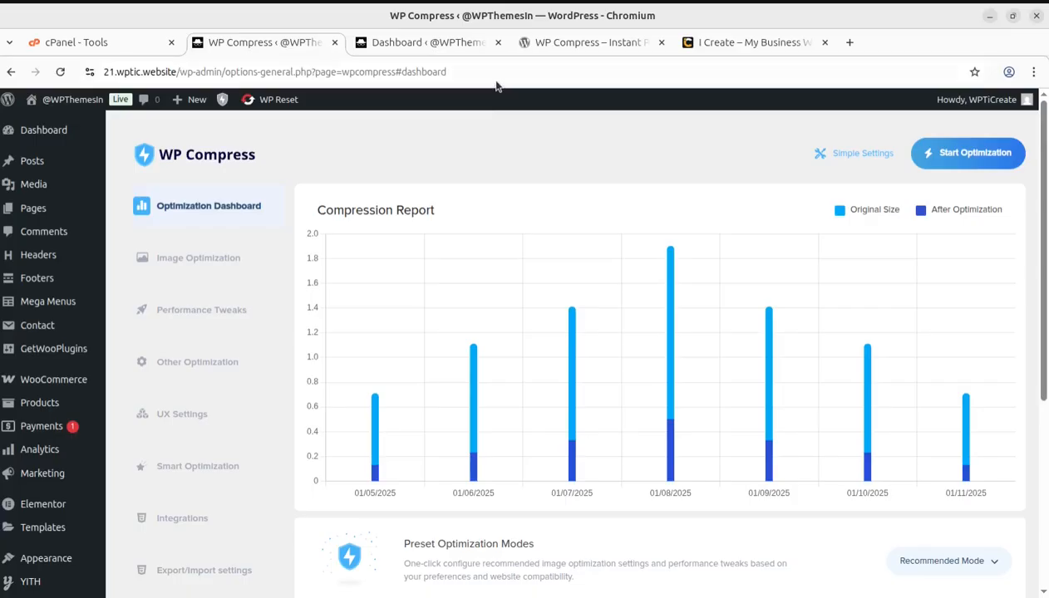
# Open the store's live site from the WordPress admin in a separate browser tab, keeping the WP Compress dashboard open
pyautogui.click(547, 47)
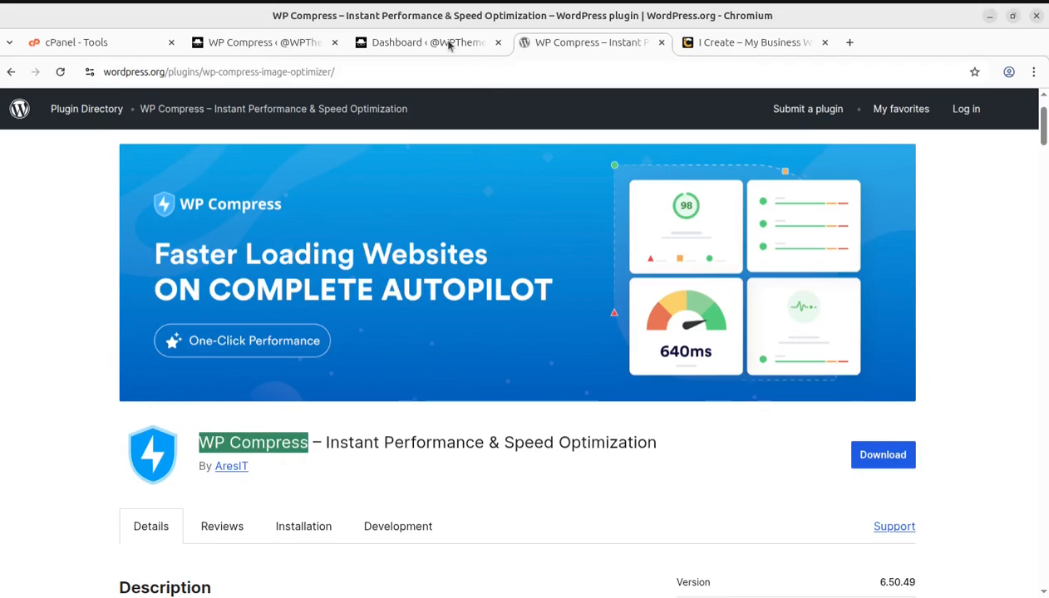
pyautogui.click(263, 40)
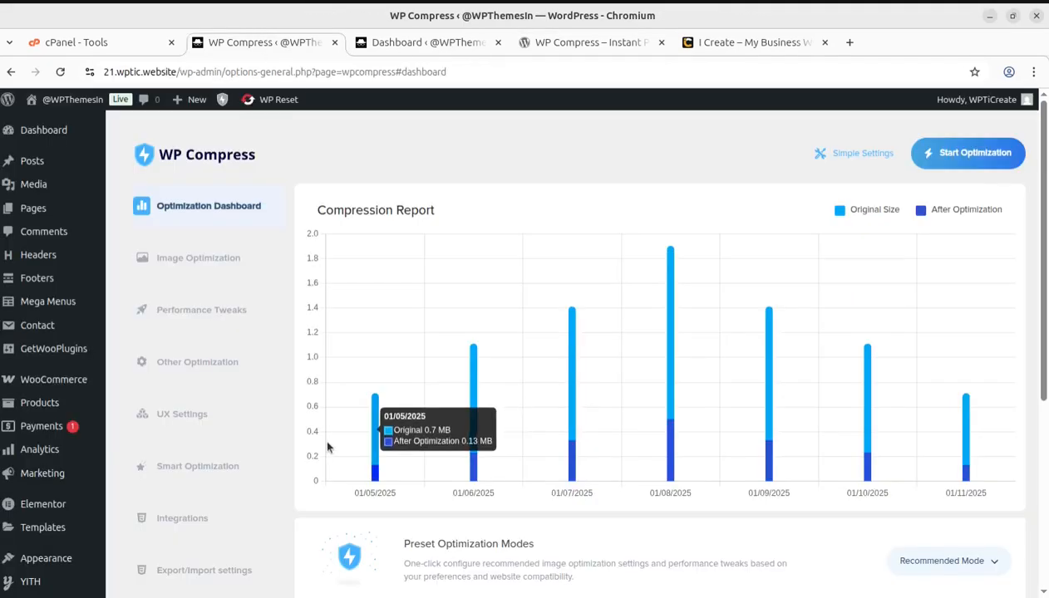
pyautogui.moveTo(88, 104)
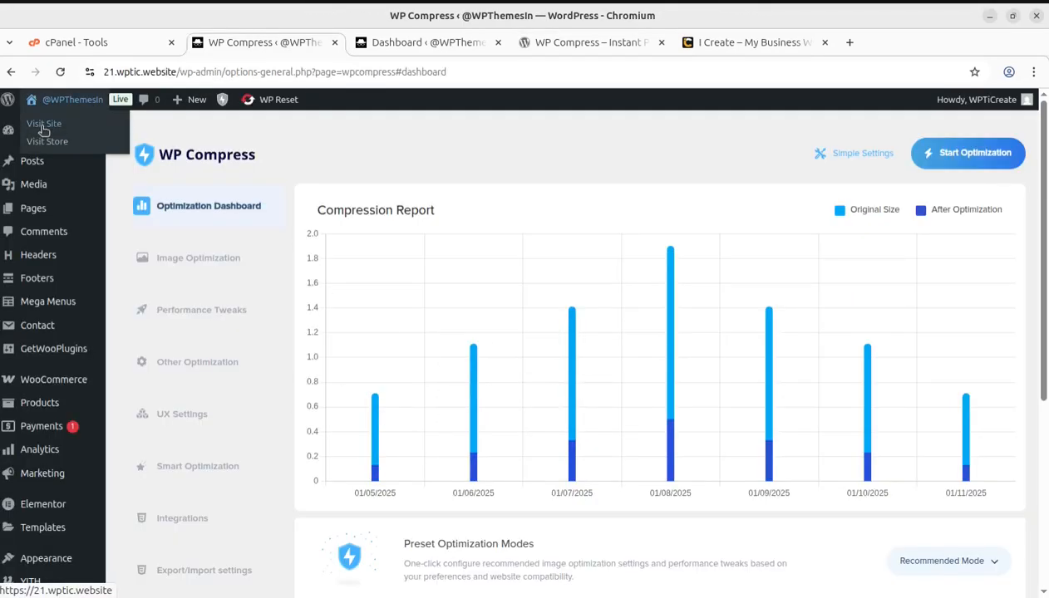
pyautogui.middleClick(70, 123)
pyautogui.click(381, 42)
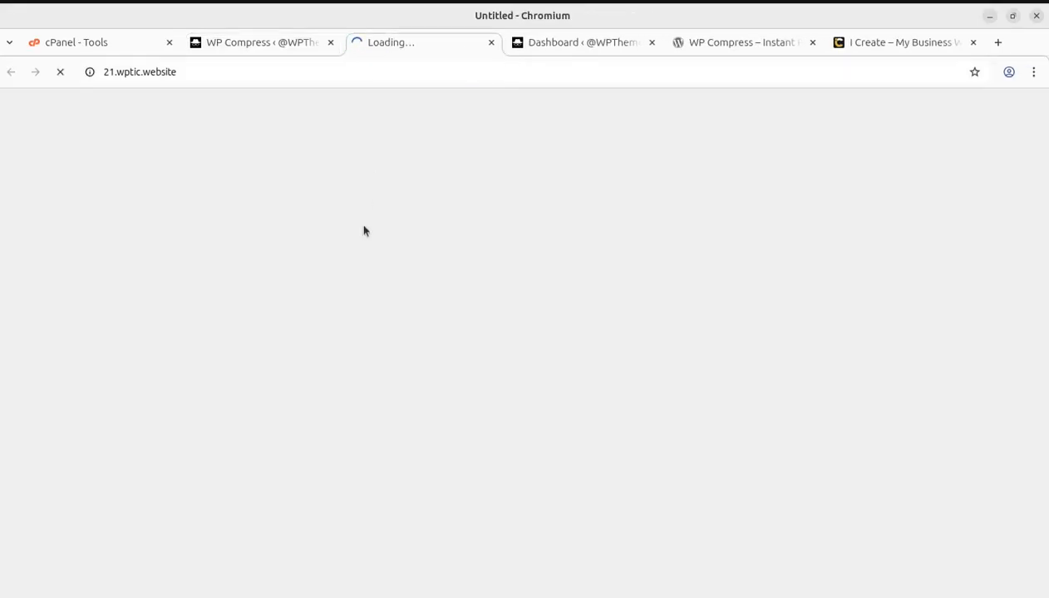
pyautogui.click(275, 40)
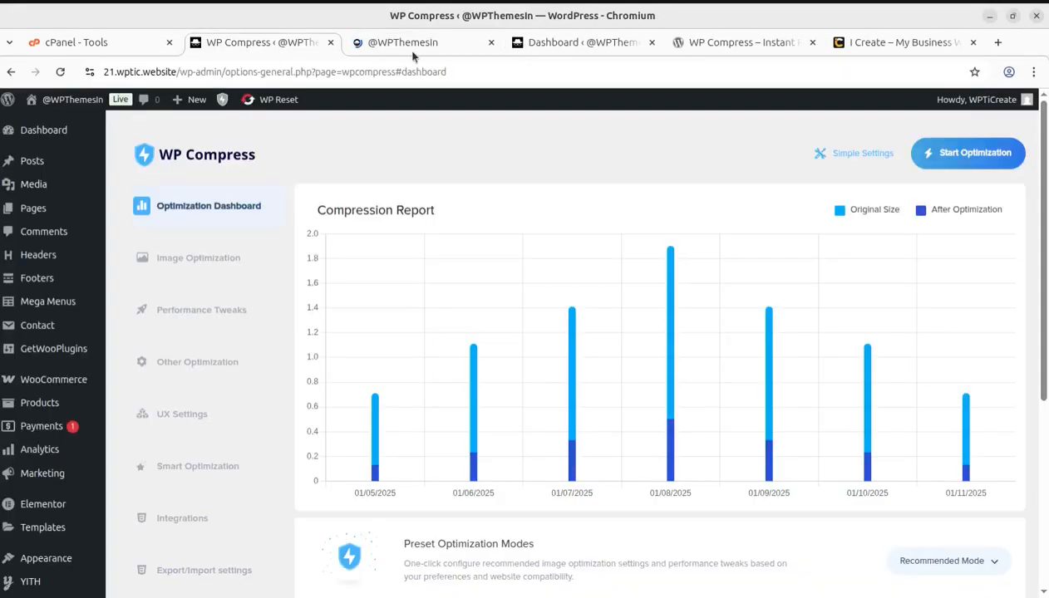
# Open gtmetrix.com in a new tab, view its website speed test form and accept the cookie notice
pyautogui.moveTo(410, 53)
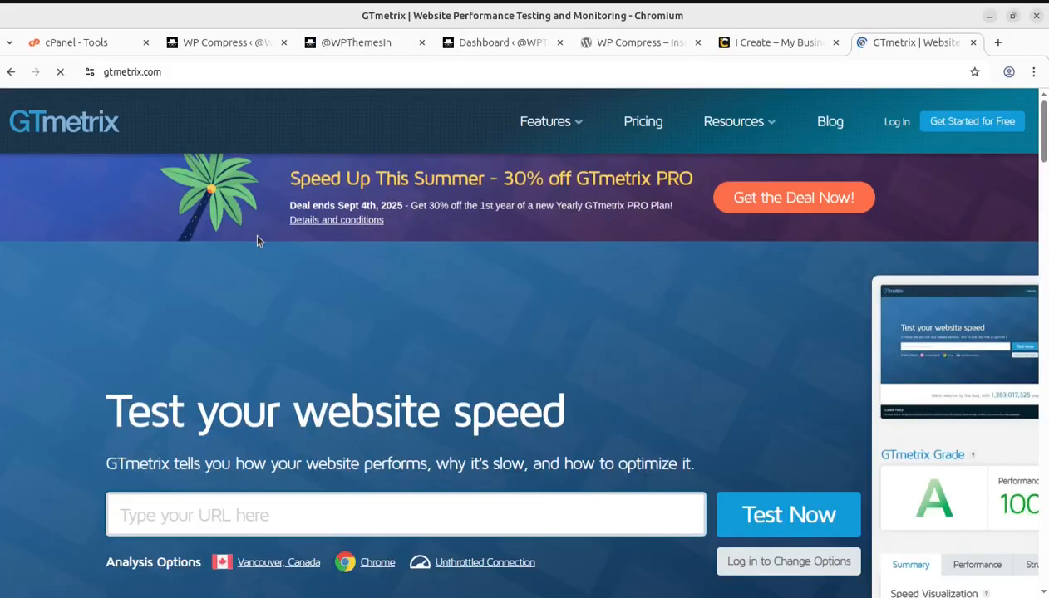
pyautogui.scroll(-2, 730, 388)
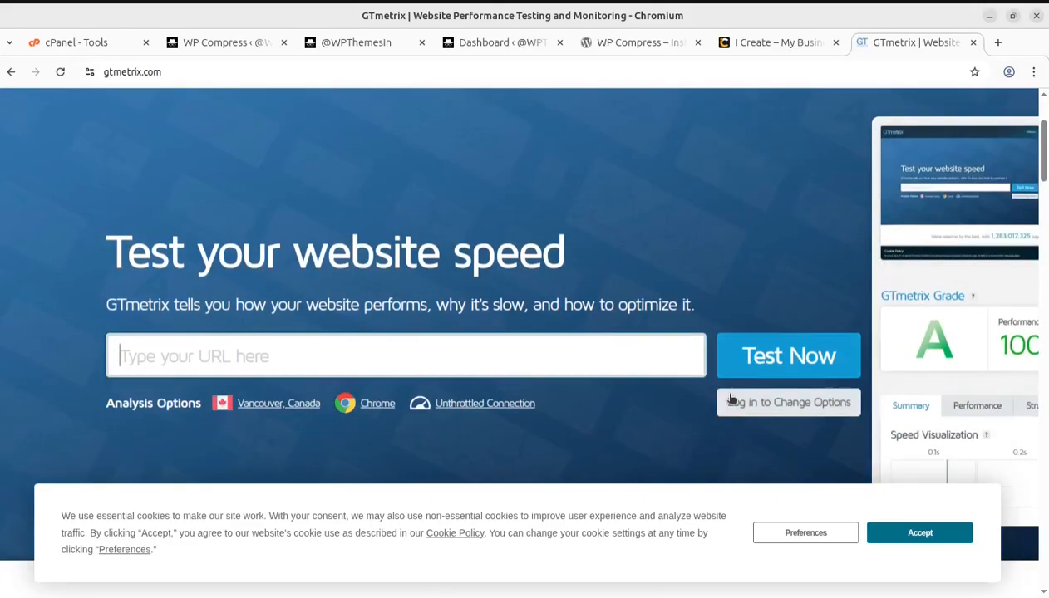
pyautogui.click(920, 532)
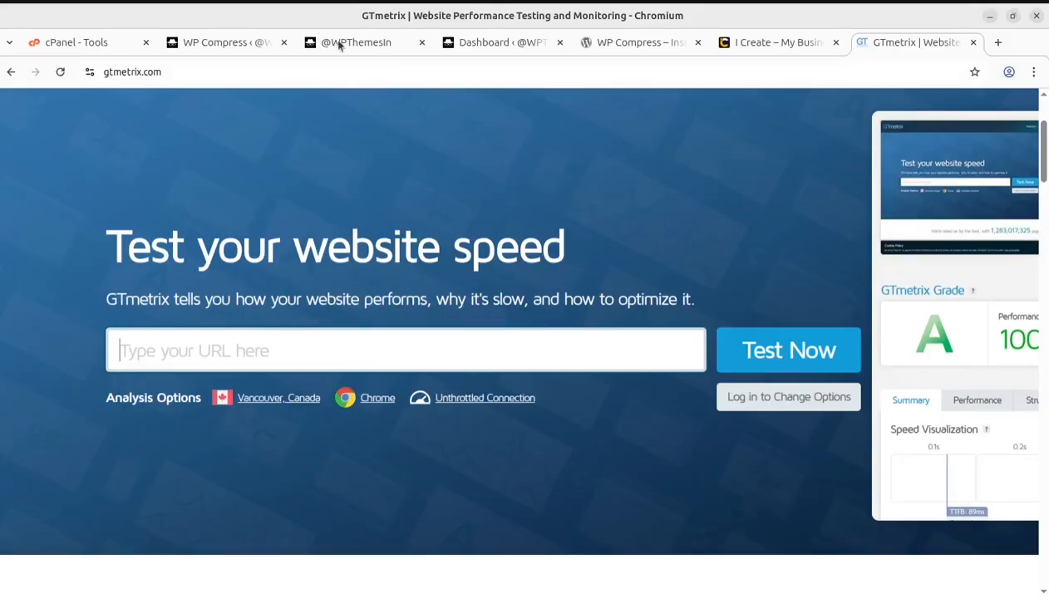
# Return to the WP Compress Optimization Dashboard and review the Compression Report and the Preset Optimization Modes
pyautogui.click(223, 45)
pyautogui.moveTo(438, 355)
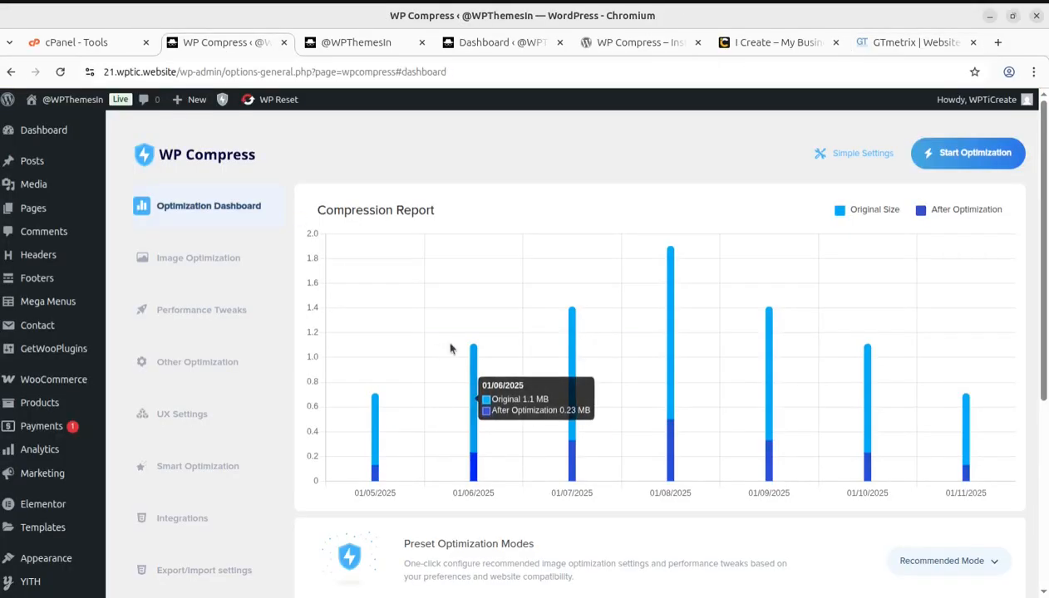
pyautogui.scroll(-2, 804, 467)
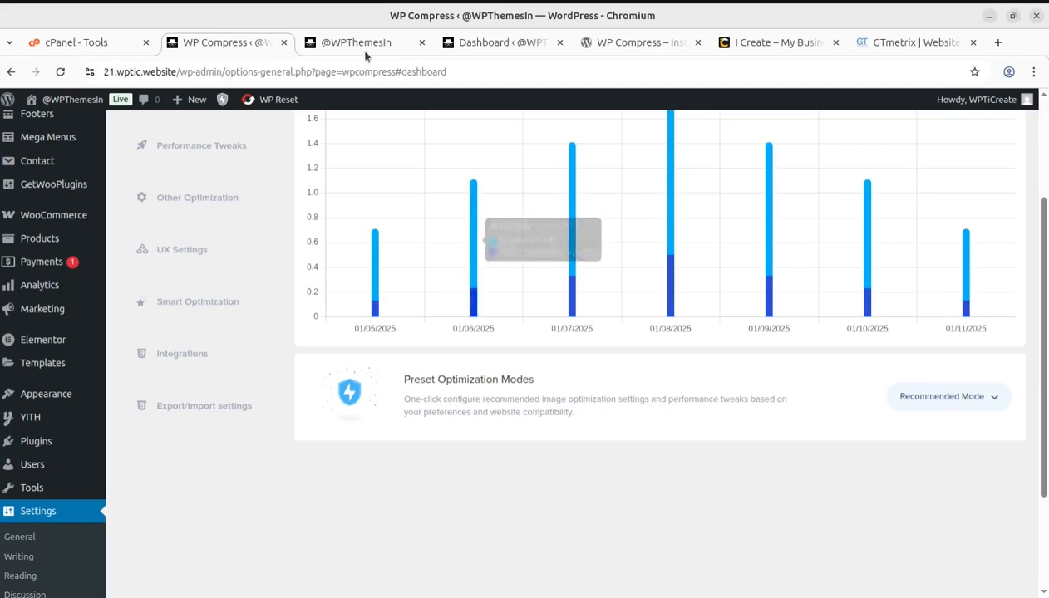
# Examine how the store's home page images and sections load, from the hero banner down to the Testimonial section
pyautogui.click(338, 49)
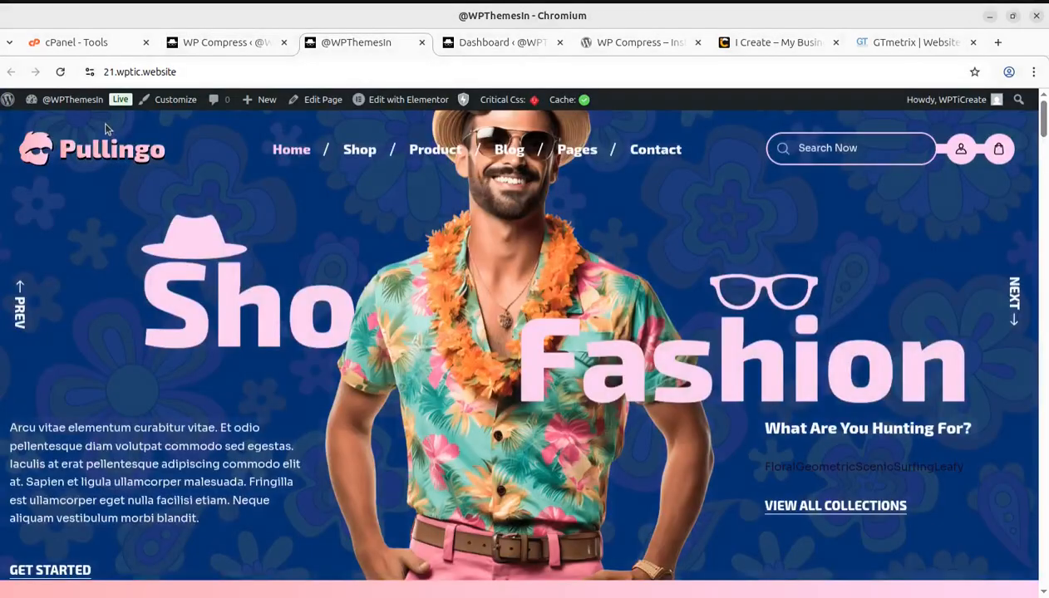
pyautogui.scroll(-1, 545, 293)
pyautogui.scroll(-3, 544, 293)
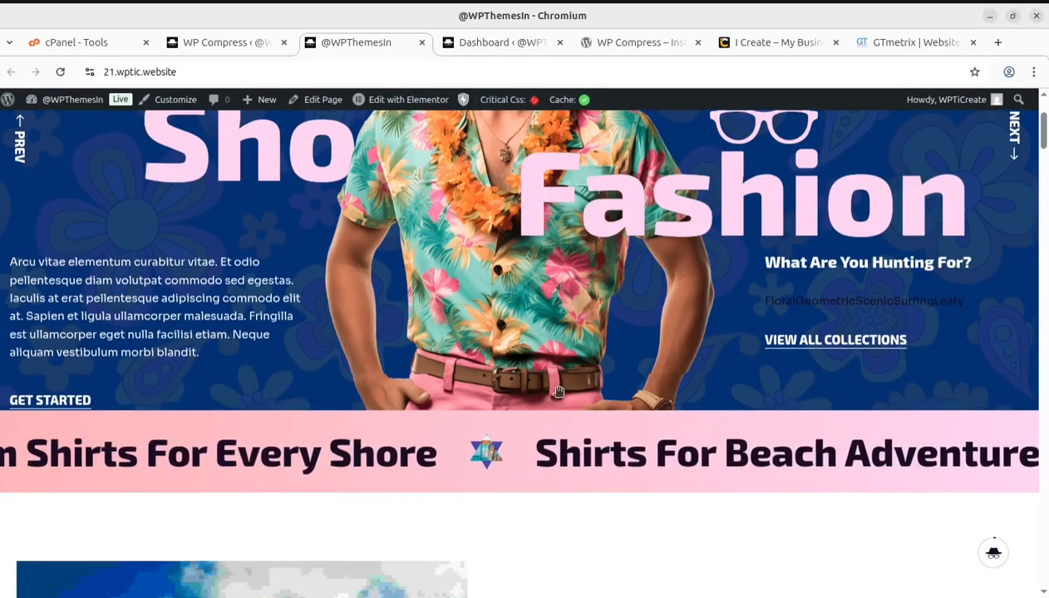
pyautogui.scroll(-10, 557, 393)
pyautogui.scroll(-13, 558, 394)
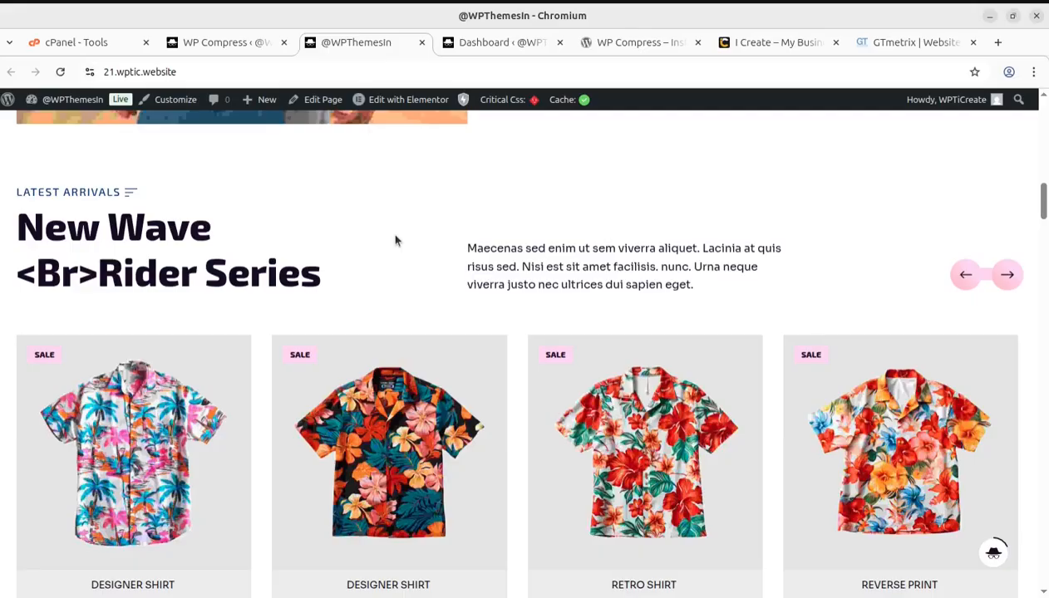
pyautogui.scroll(-5, 492, 458)
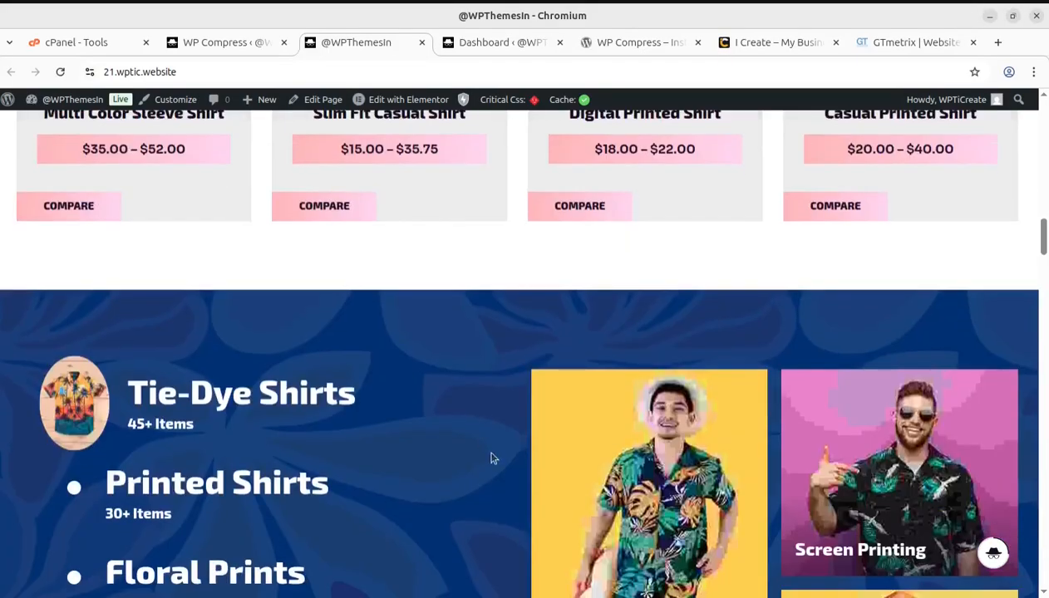
pyautogui.scroll(-10, 494, 465)
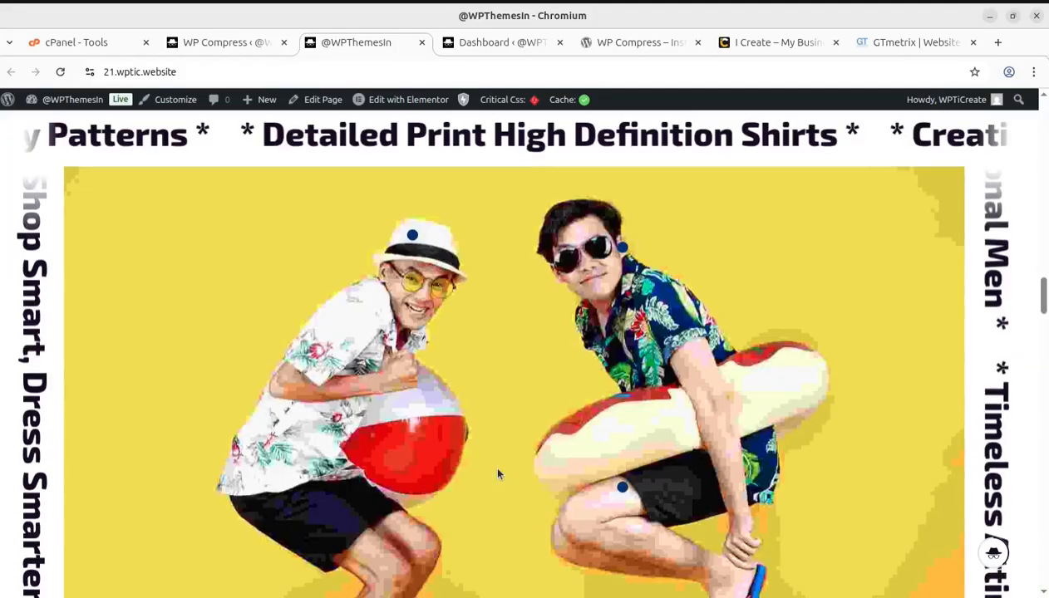
pyautogui.scroll(-3, 496, 475)
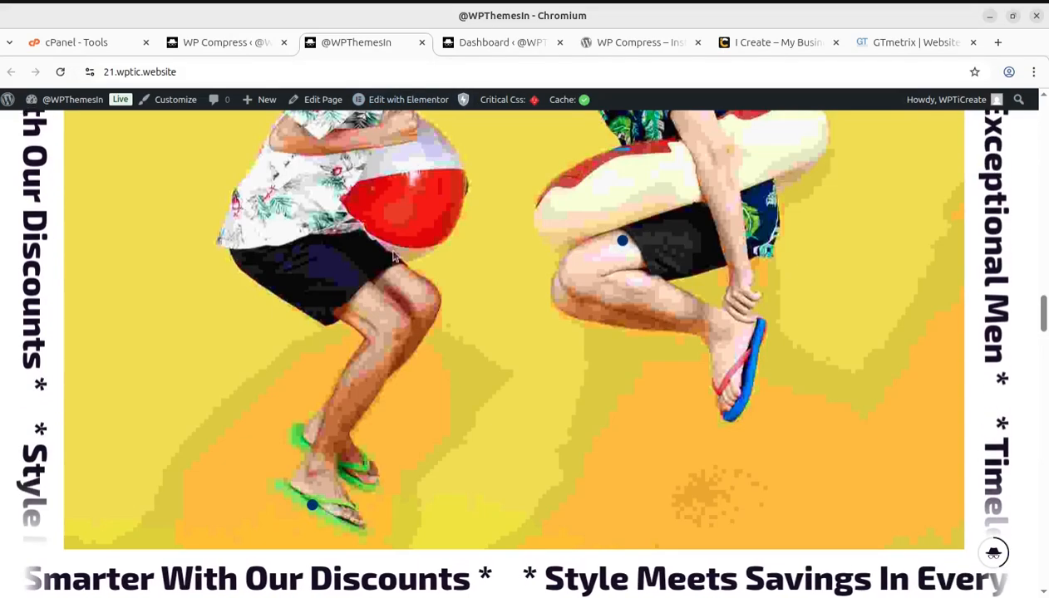
pyautogui.scroll(-5, 353, 467)
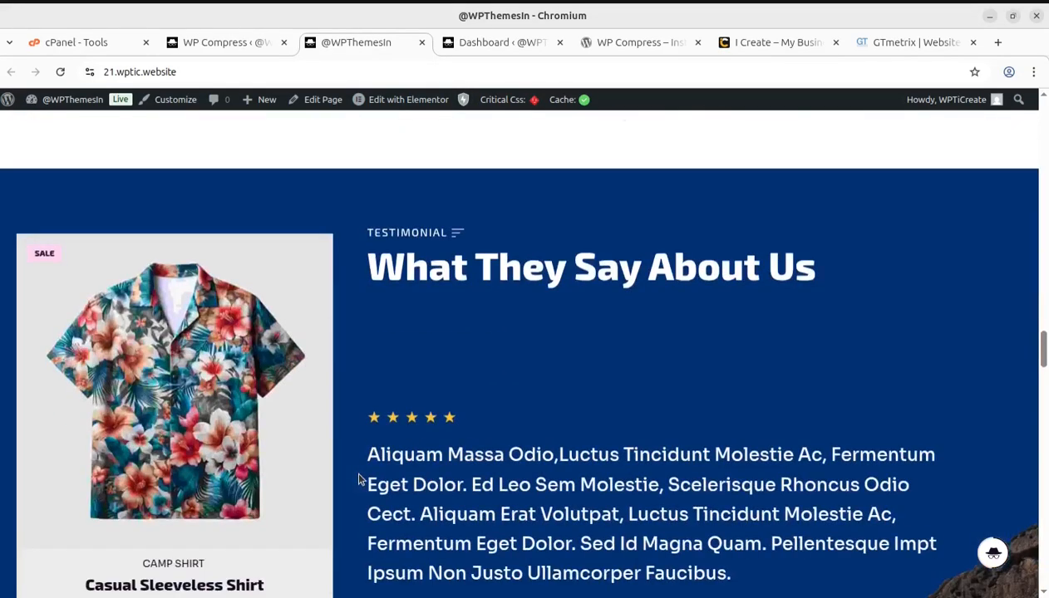
pyautogui.scroll(-2, 358, 479)
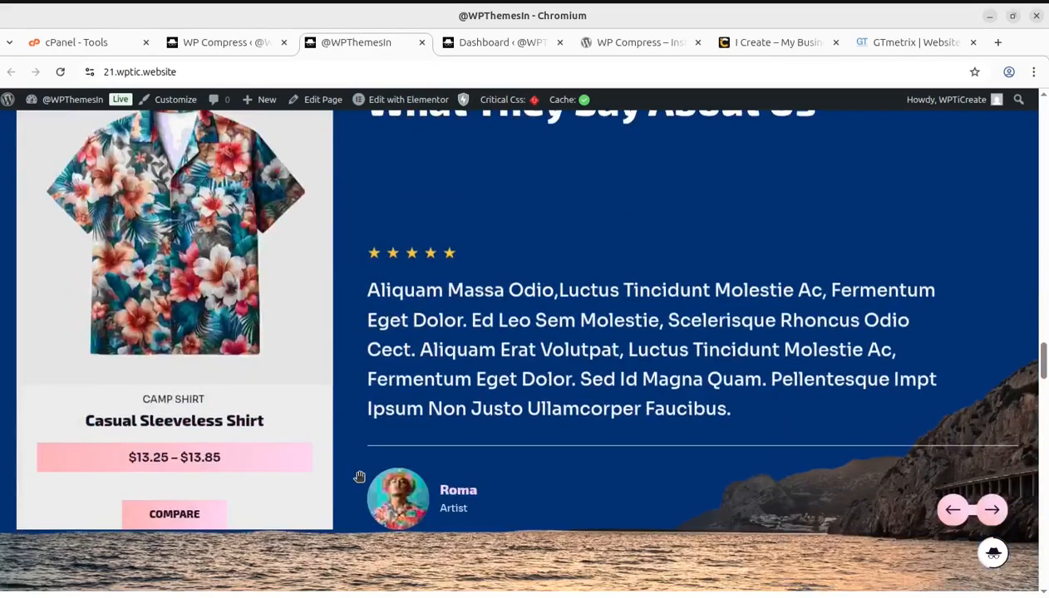
pyautogui.click(503, 44)
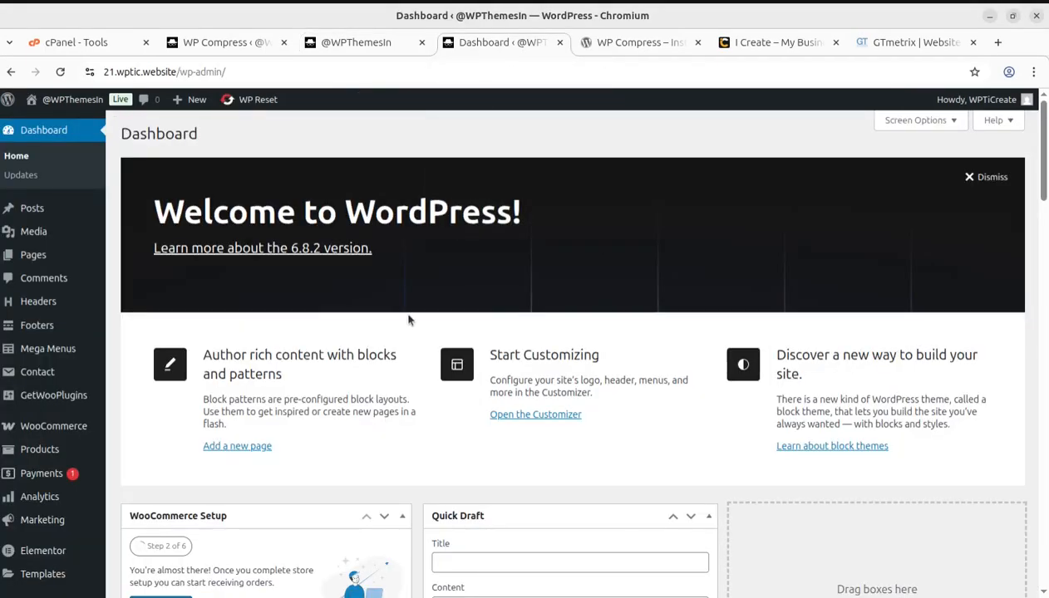
pyautogui.click(385, 44)
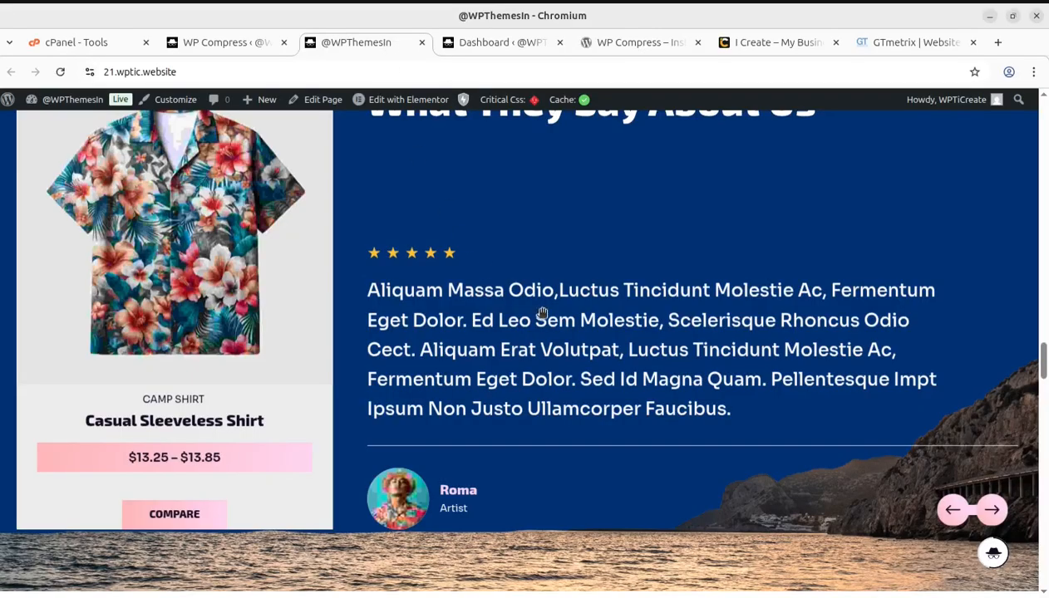
pyautogui.scroll(5, 542, 313)
pyautogui.click(486, 43)
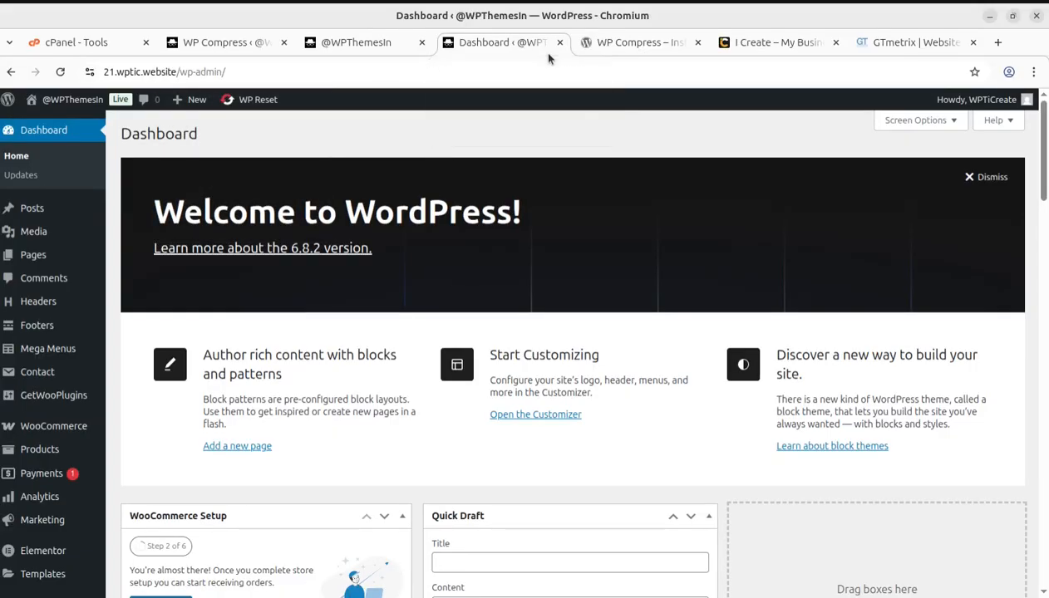
pyautogui.click(598, 43)
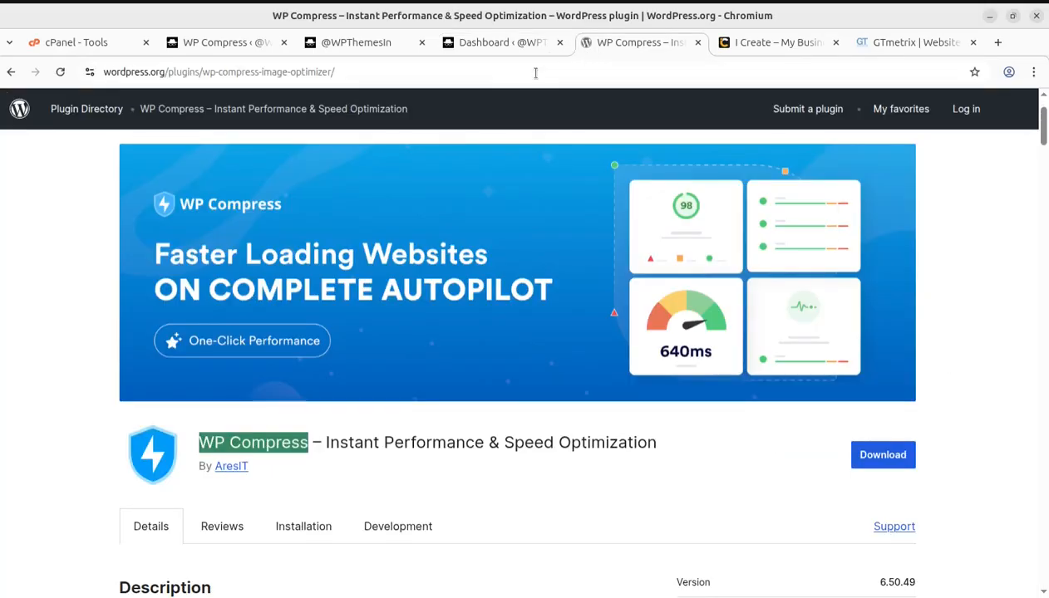
pyautogui.click(374, 42)
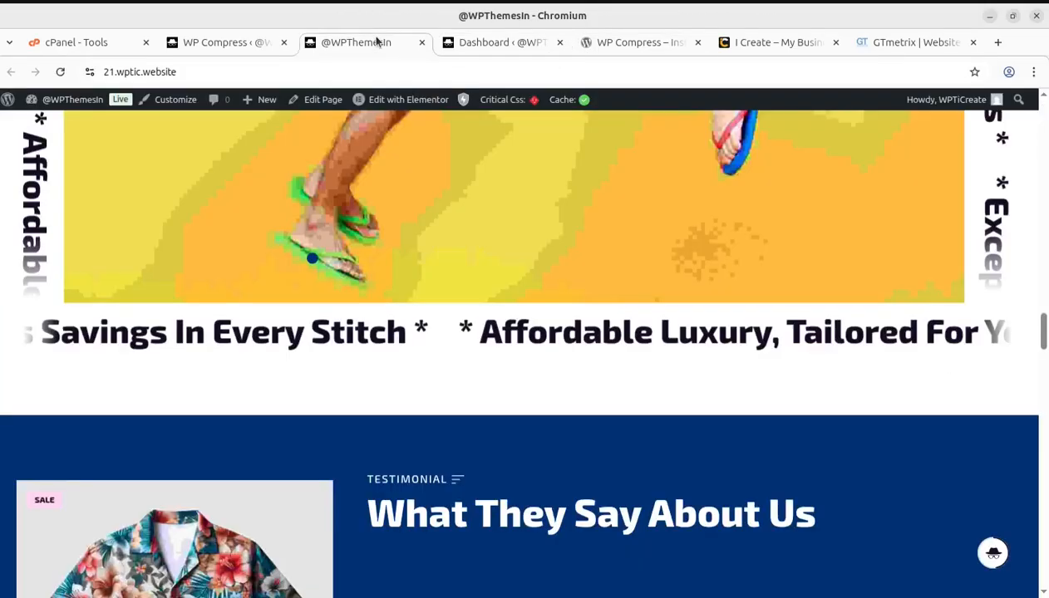
# Open the Image Optimization section of WP Compress and highlight the Adaptive Images heading
pyautogui.click(213, 42)
pyautogui.scroll(2, 208, 357)
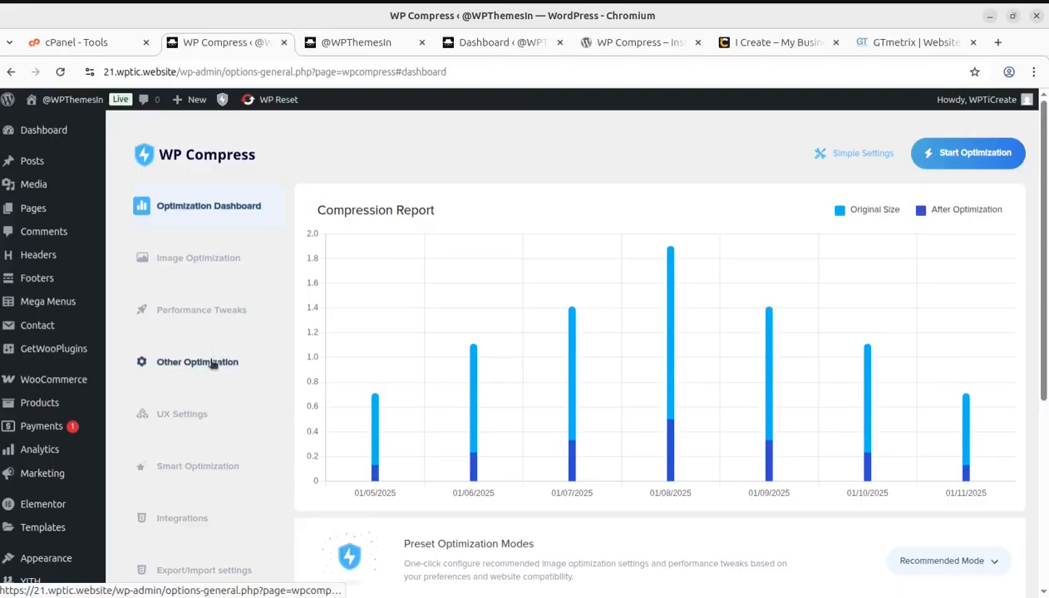
pyautogui.click(188, 264)
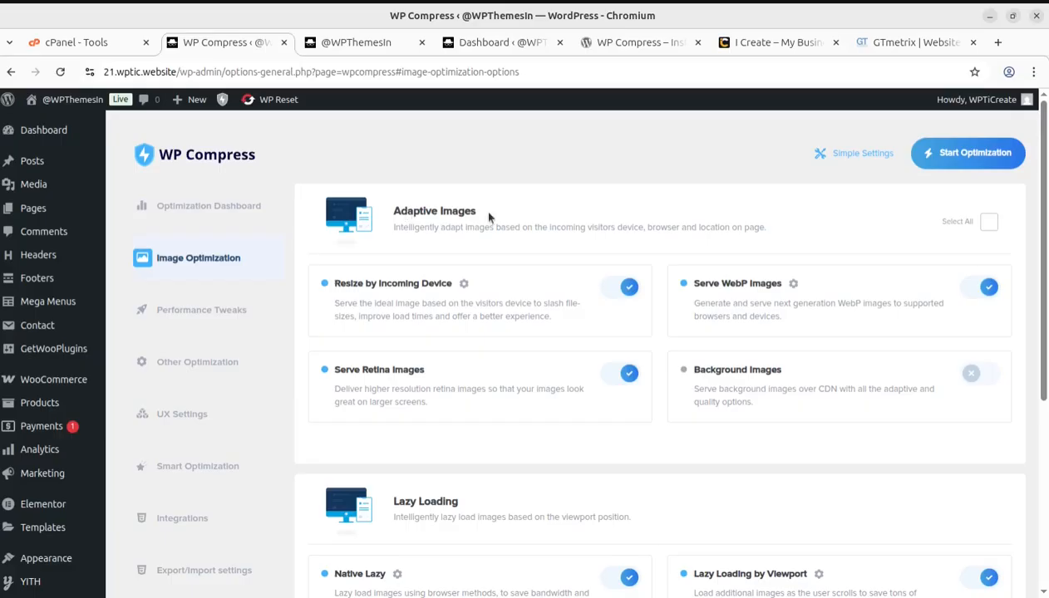
pyautogui.moveTo(476, 212); pyautogui.dragTo(396, 211)
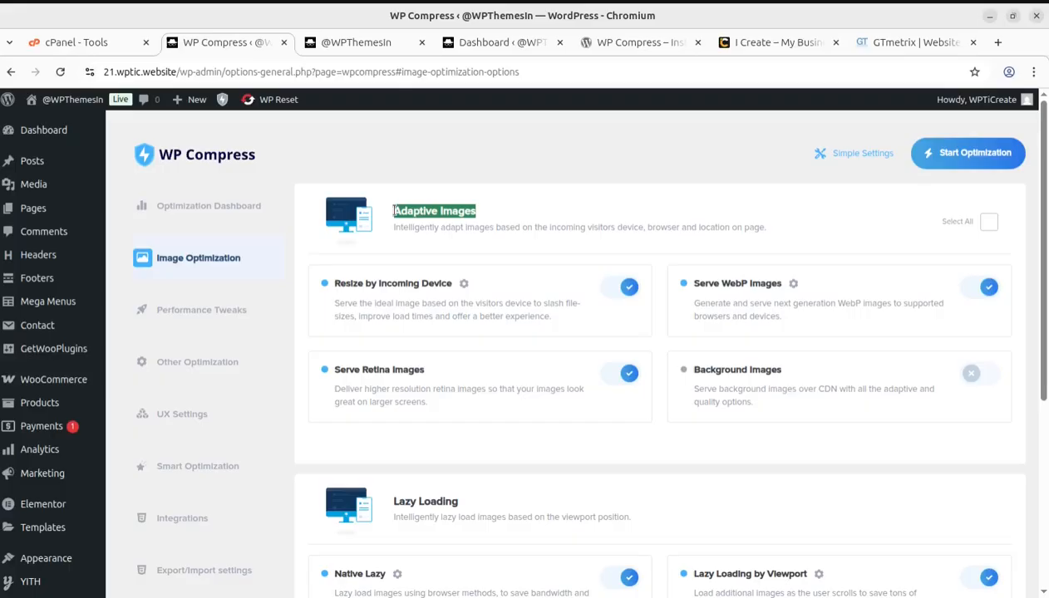
# Review the store's home page back up to the hero banner, and reload the i-Create website's home page
pyautogui.click(350, 47)
pyautogui.scroll(15, 441, 327)
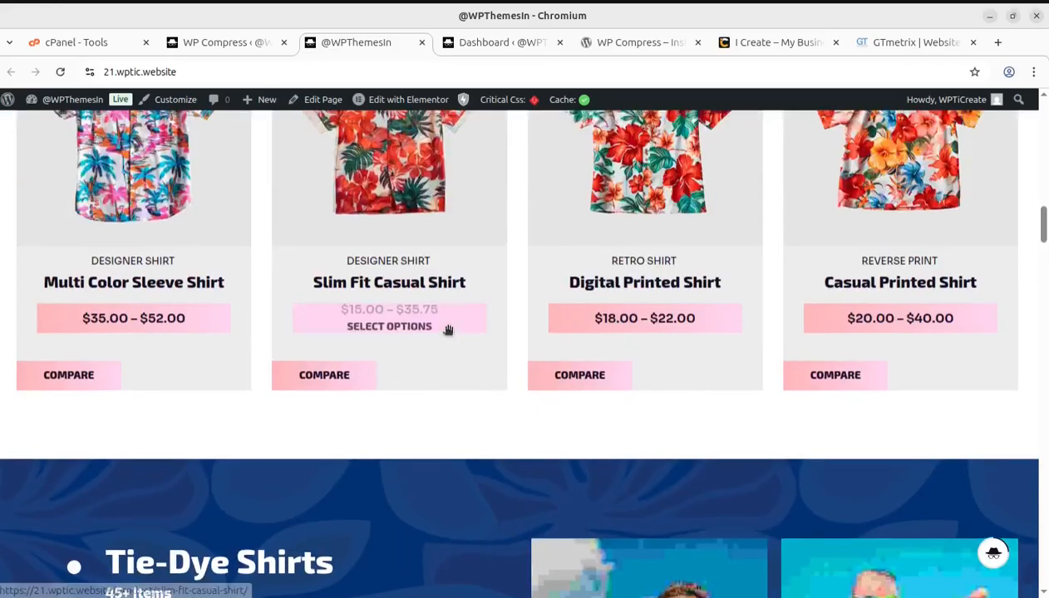
pyautogui.scroll(5, 447, 332)
pyautogui.scroll(15, 447, 332)
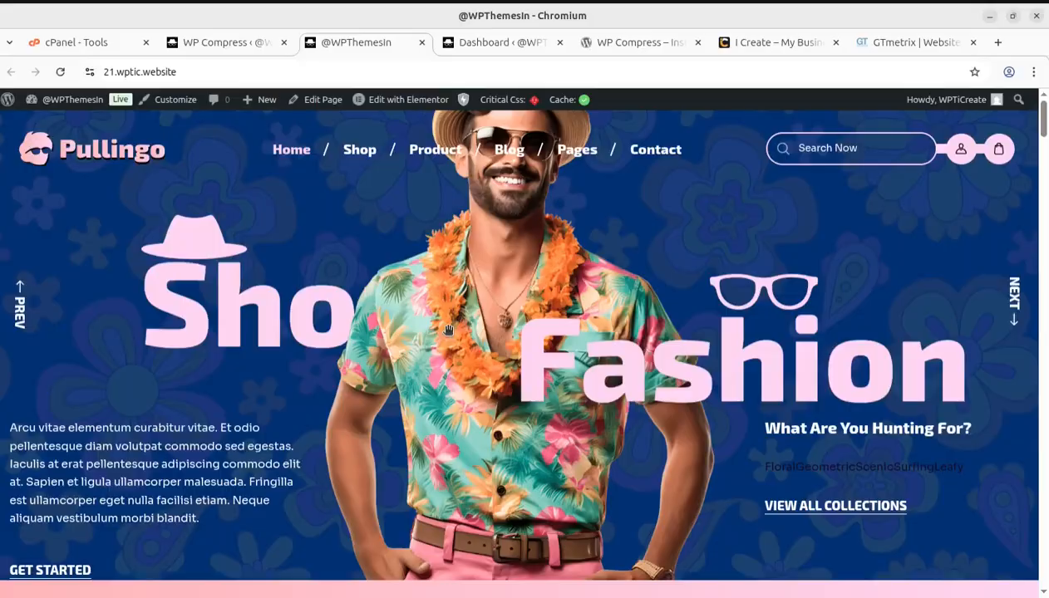
pyautogui.click(749, 45)
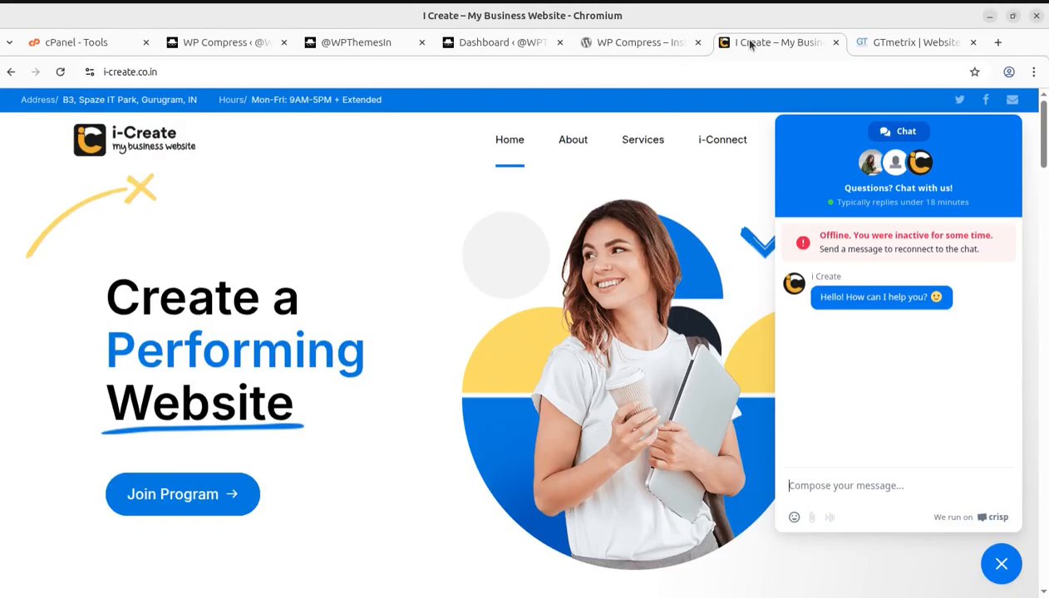
pyautogui.click(59, 74)
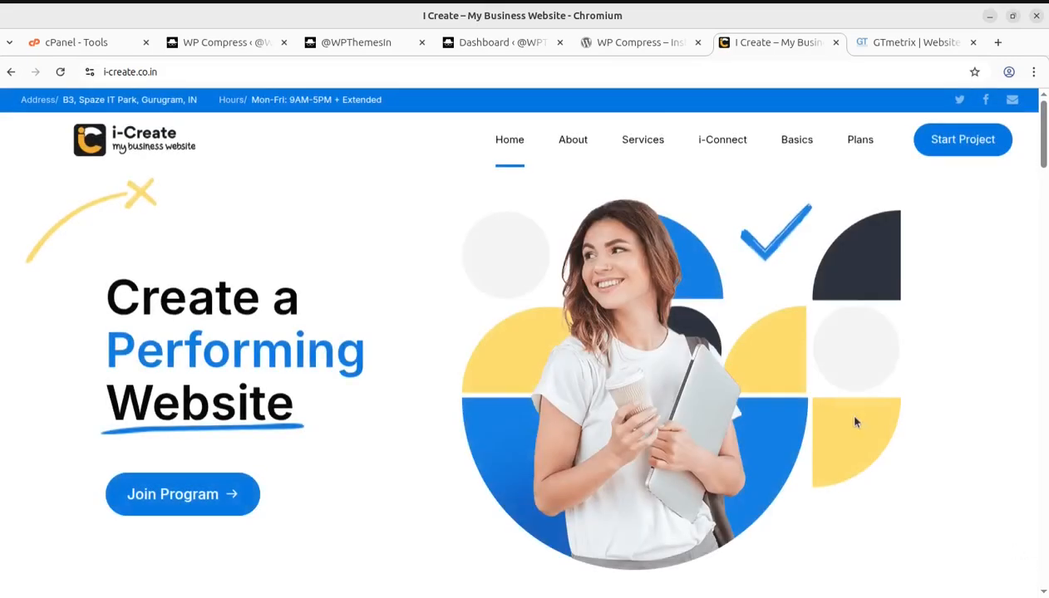
# View the WP Compress plugin page on WordPress.org and highlight "Instant Performance & Speed Optimization" in its title
pyautogui.click(645, 46)
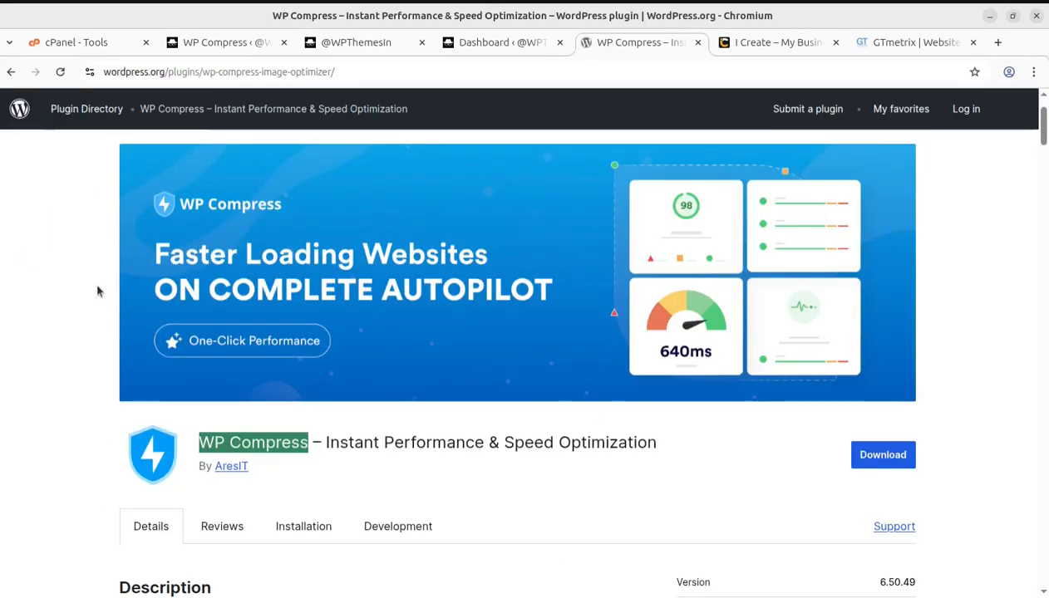
pyautogui.click(254, 438)
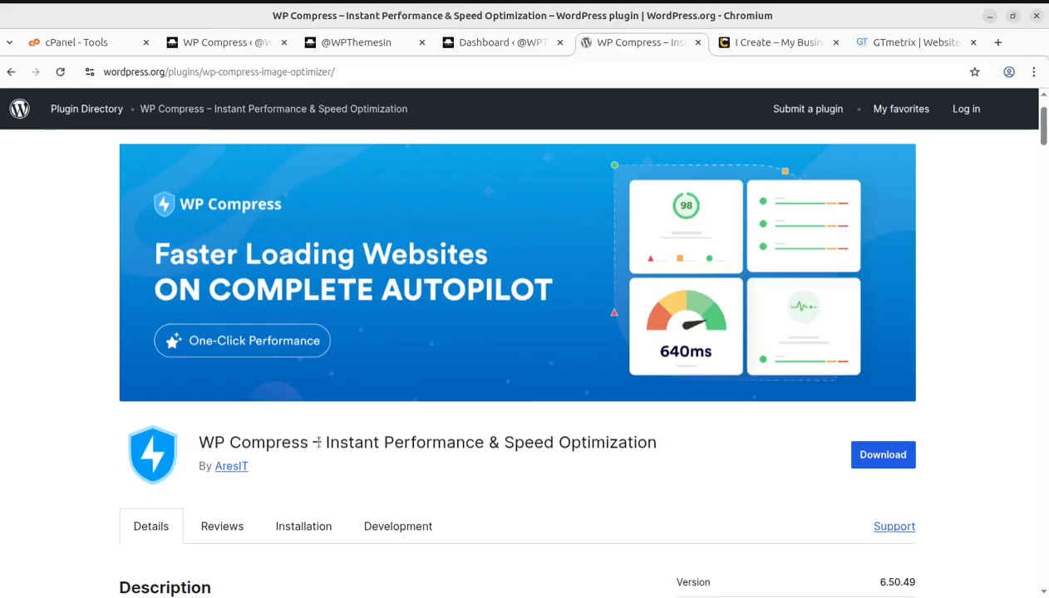
pyautogui.moveTo(327, 442); pyautogui.dragTo(686, 456)
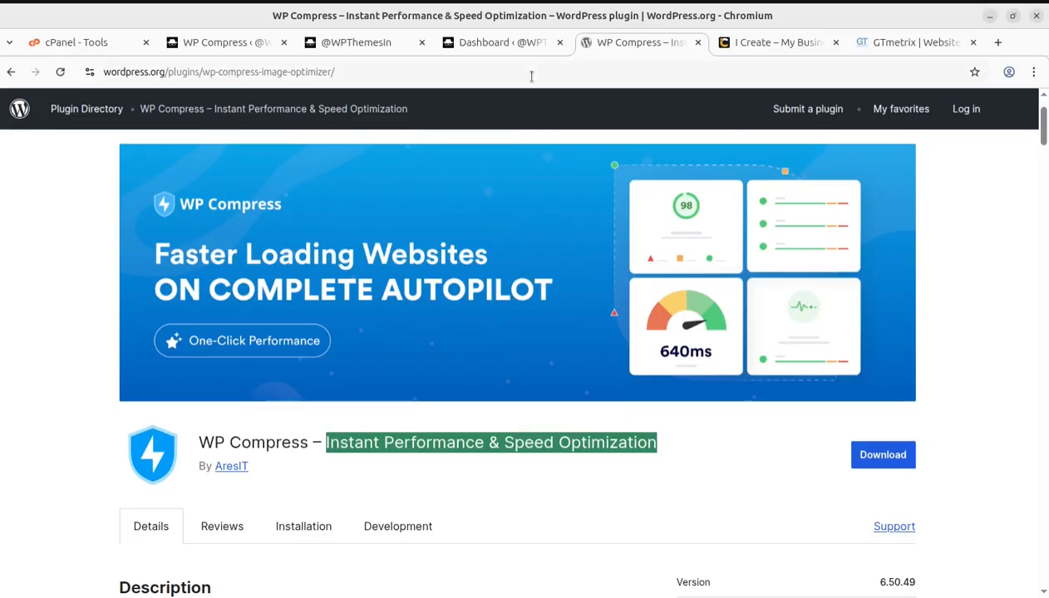
pyautogui.click(507, 42)
pyautogui.click(638, 43)
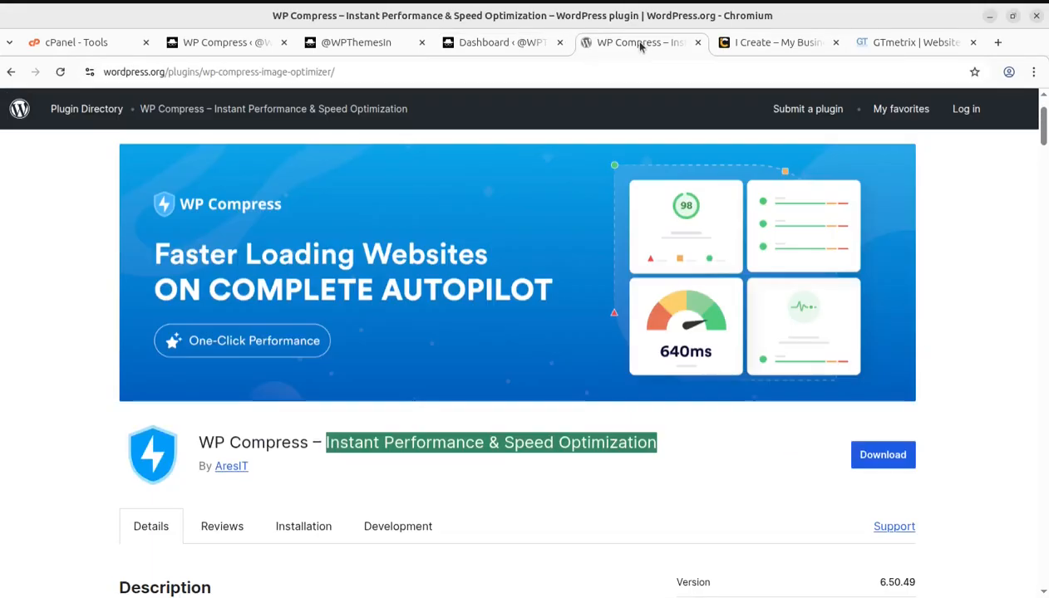